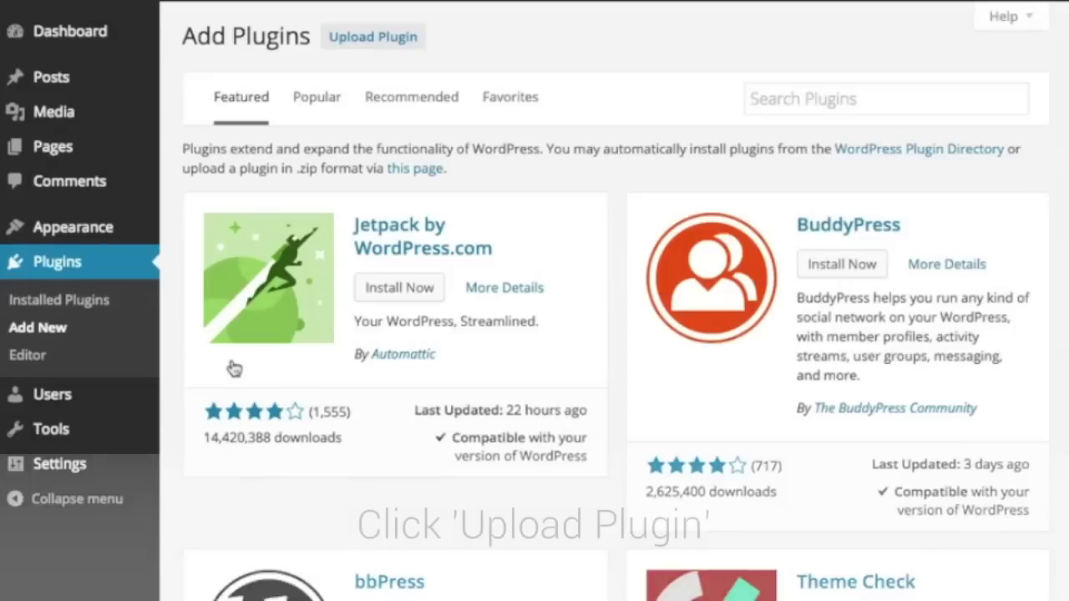
Install the plugin from the uploaded file dropr-for-dropbox.zip and activate it
click(386, 46)
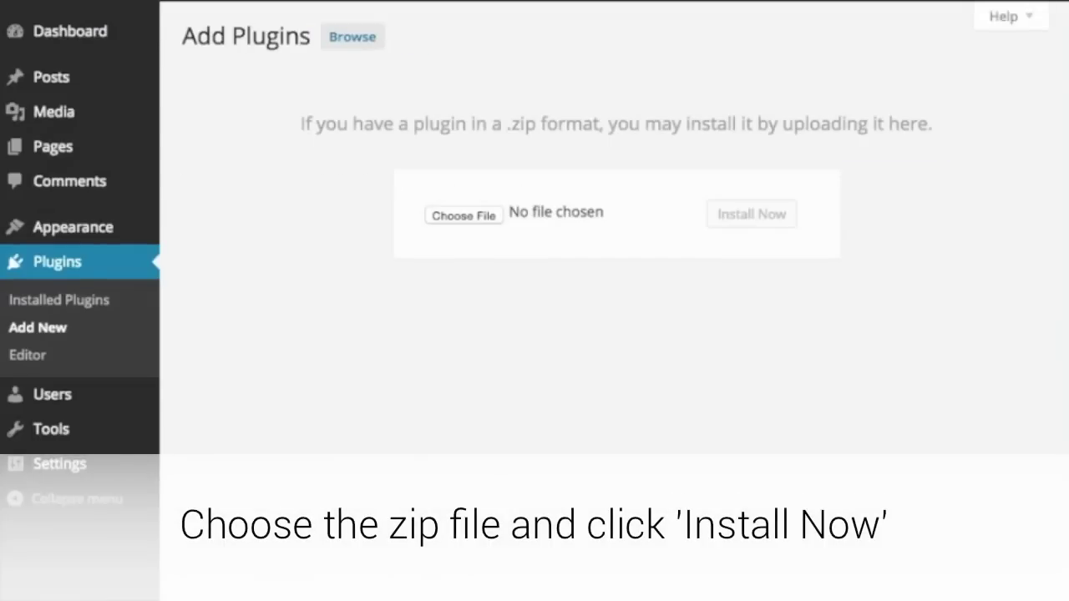
drag(638, 305, 489, 216)
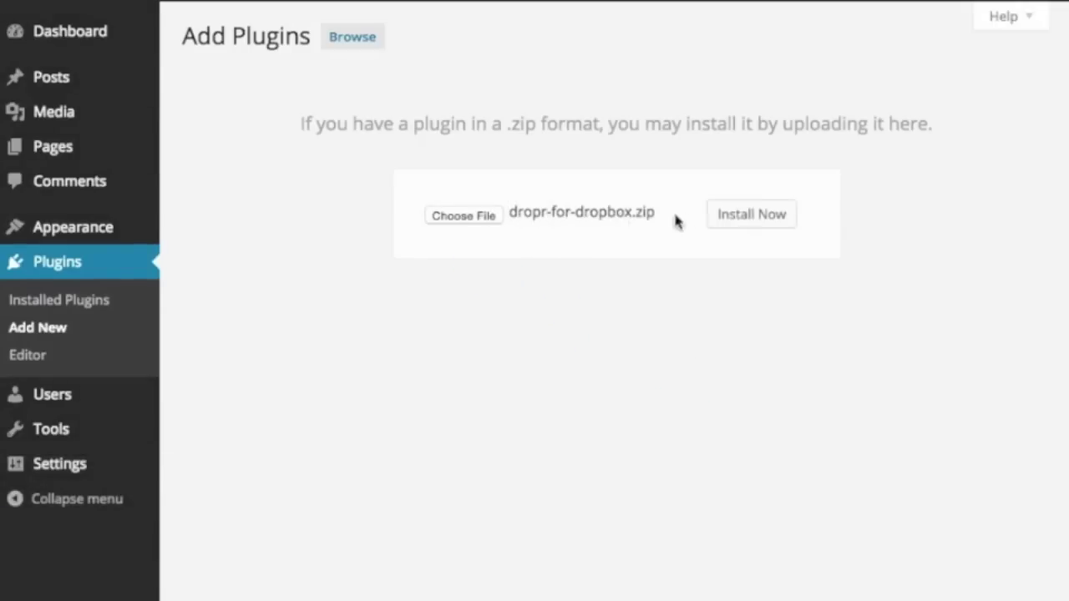
click(732, 228)
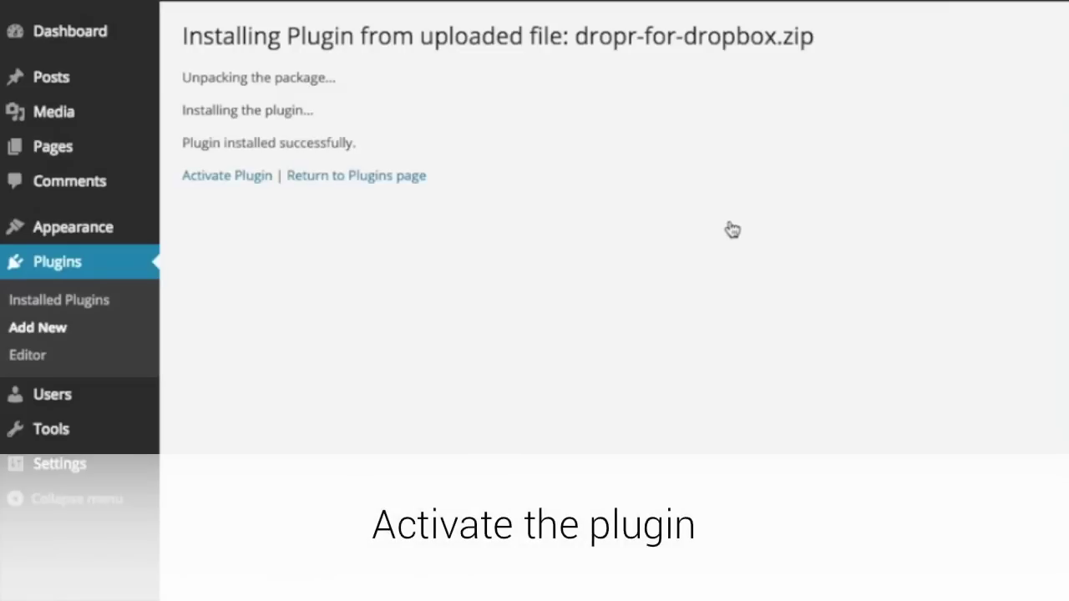
click(249, 182)
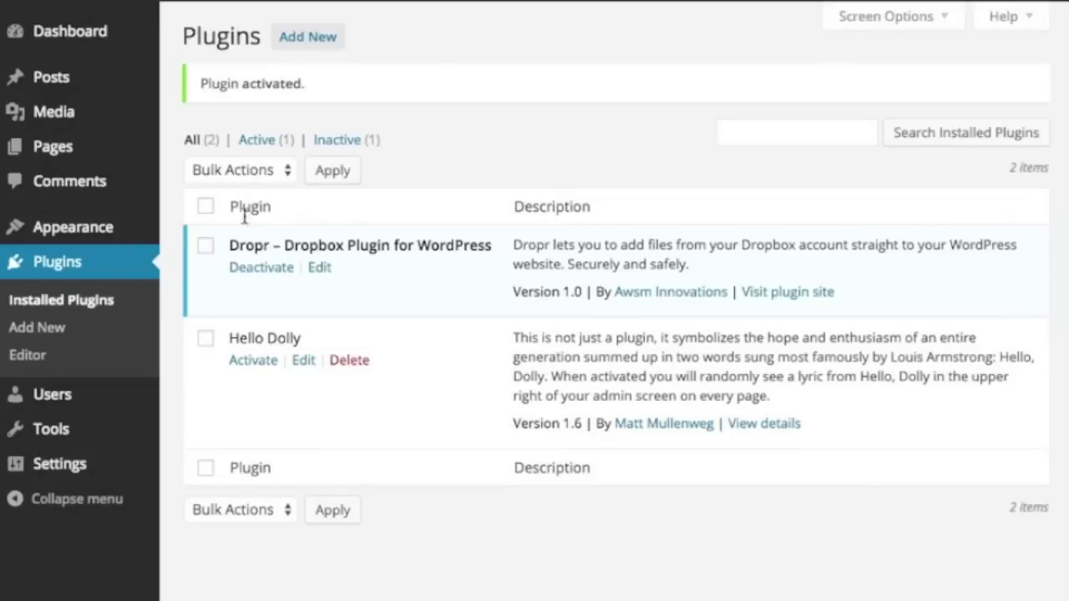
drag(225, 249, 490, 262)
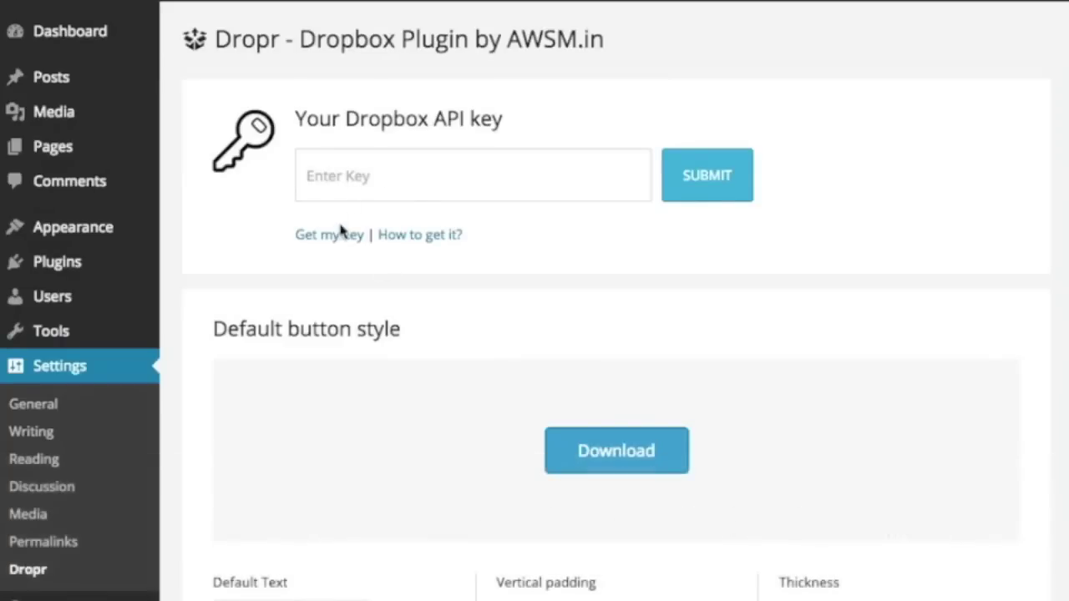
From the Dropr settings' key link, create a Dropbox Drop-ins app named "testing dropr plugin"
click(311, 237)
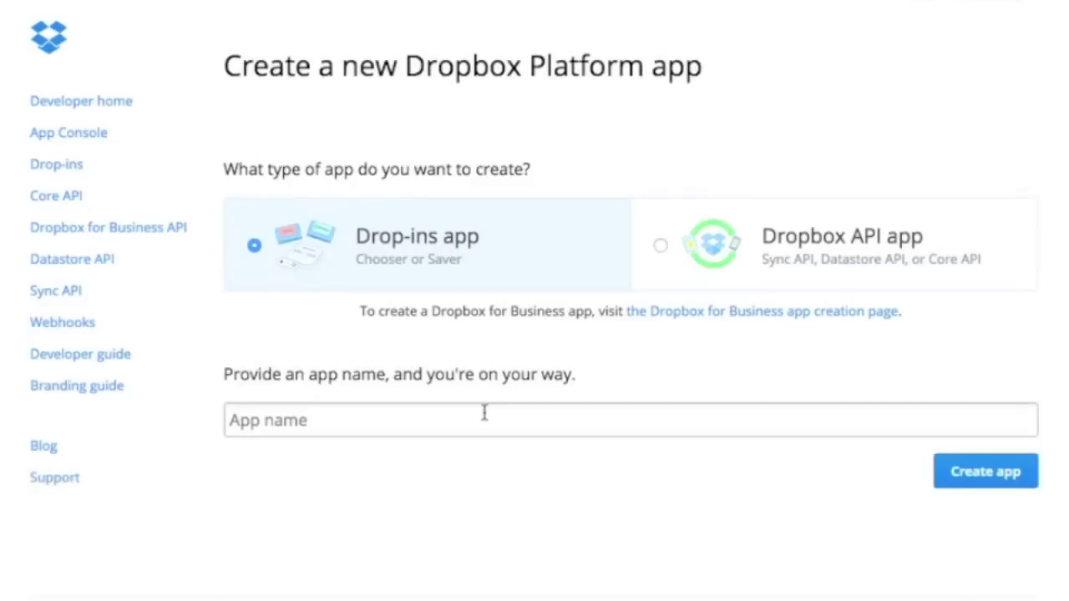
text(testi)
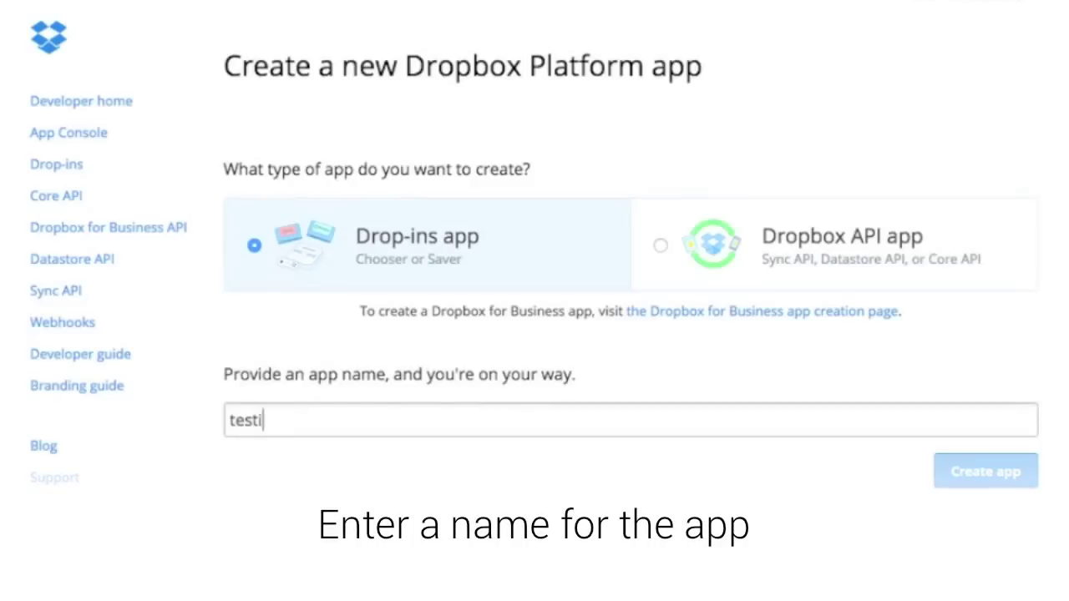
text(ng dropr plugin)
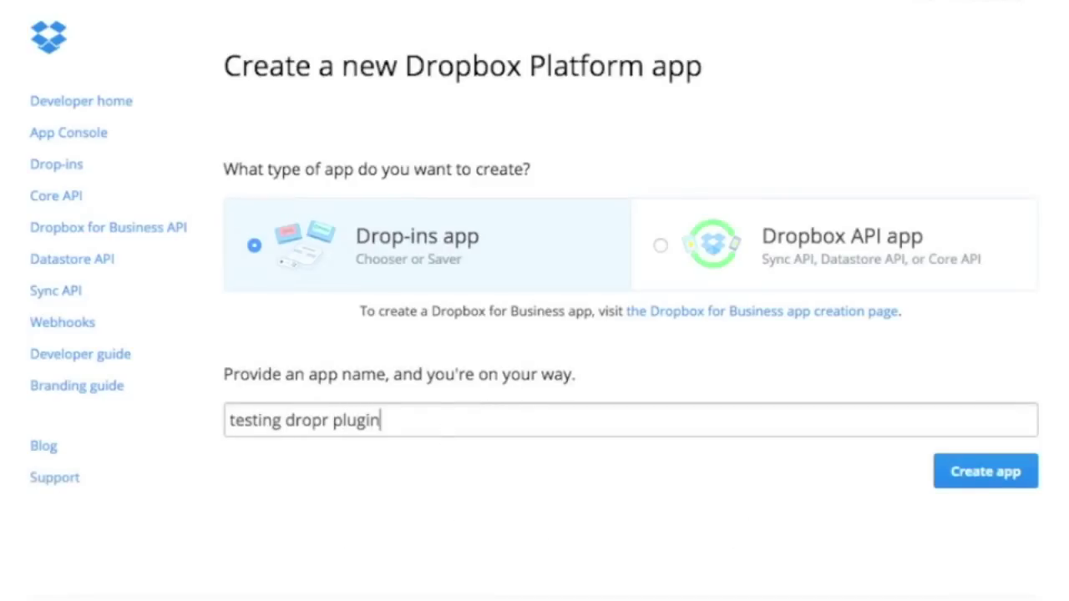
click(962, 486)
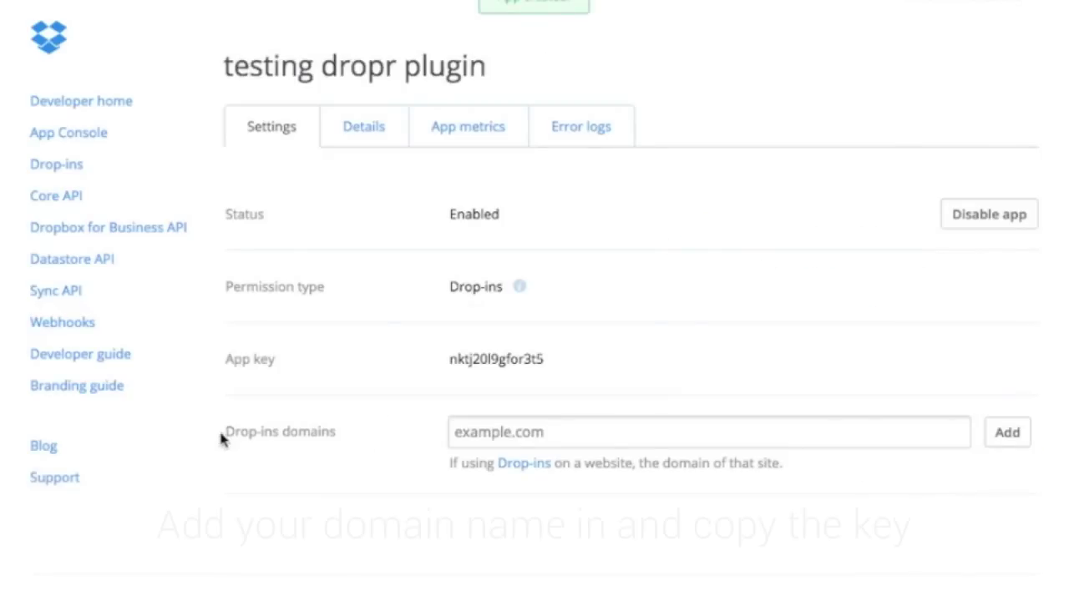
Add awsm.in to the Drop-ins domains of the new Dropbox app
drag(223, 433, 243, 431)
click(496, 441)
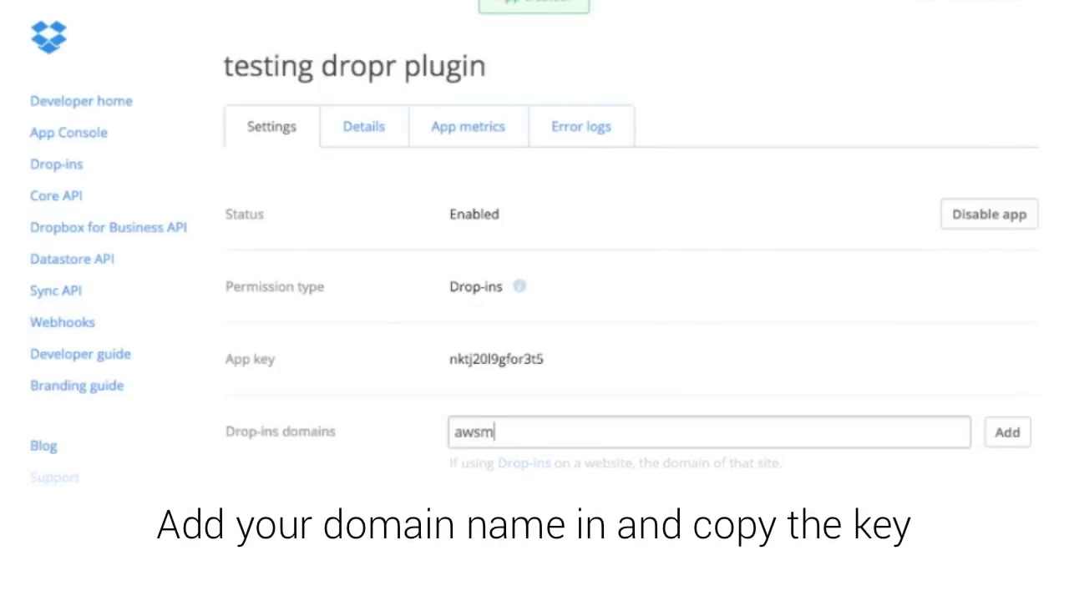
click(1010, 441)
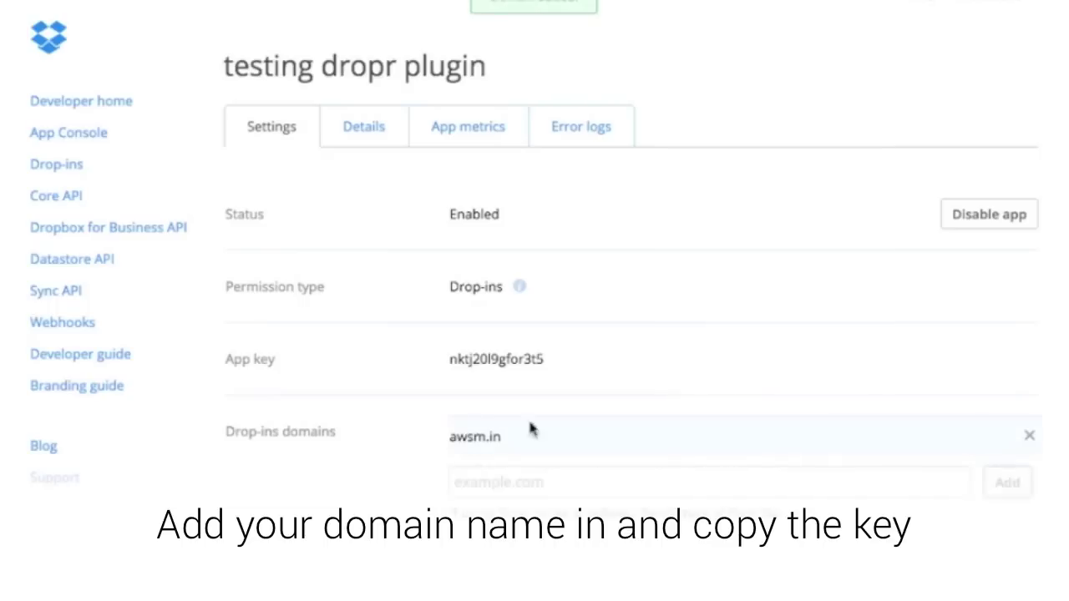
Copy the Dropbox app key, paste it as the Dropbox API key in the WordPress Dropr settings, and submit it
drag(545, 359, 497, 358)
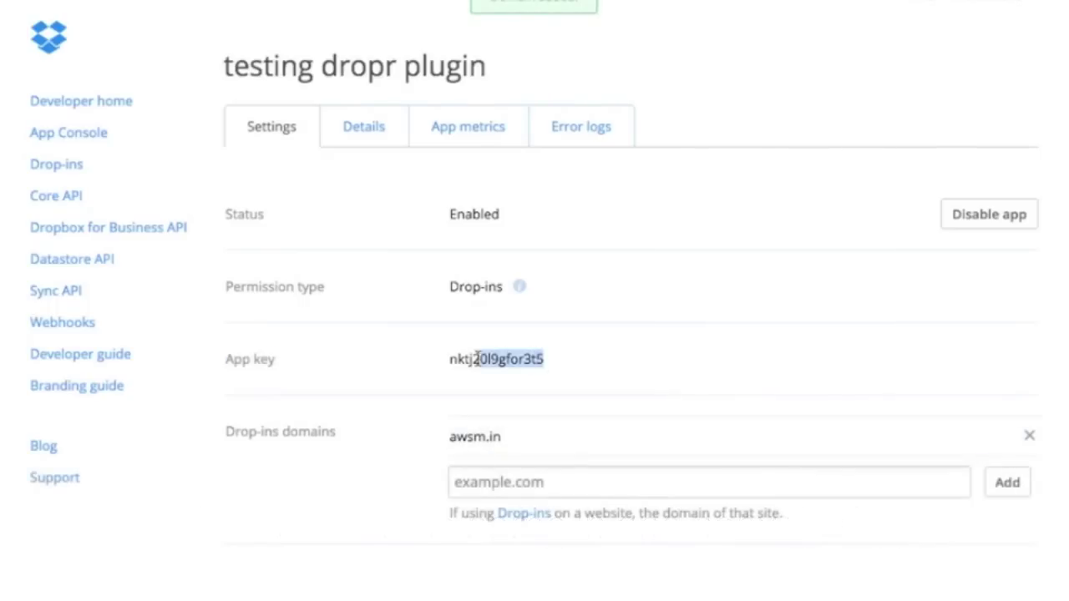
right_click(478, 366)
click(499, 368)
key(ctrl+Tab)
right_click(386, 179)
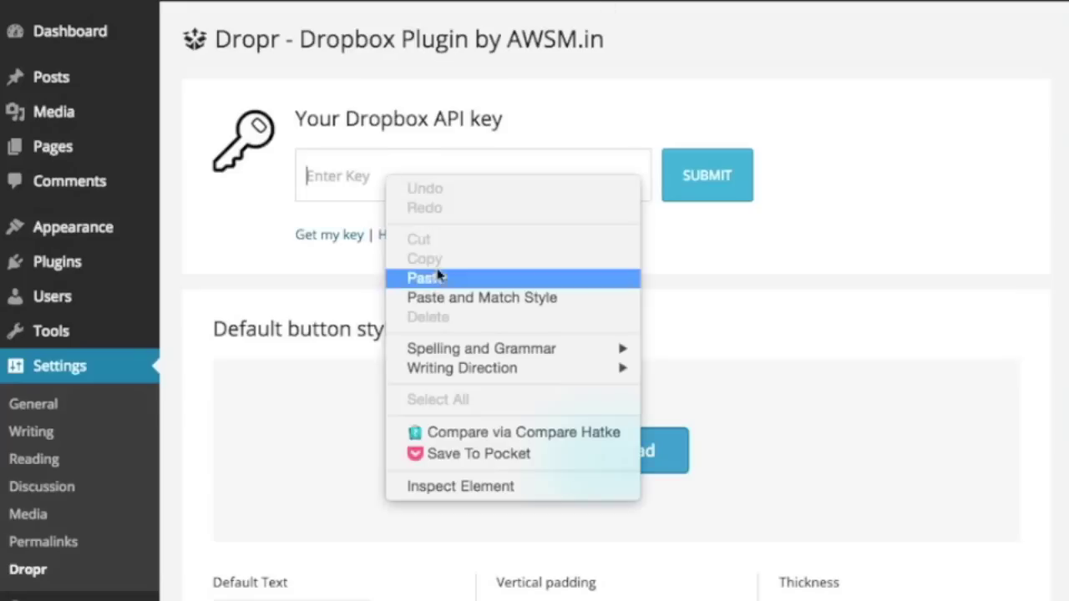
click(441, 277)
click(680, 194)
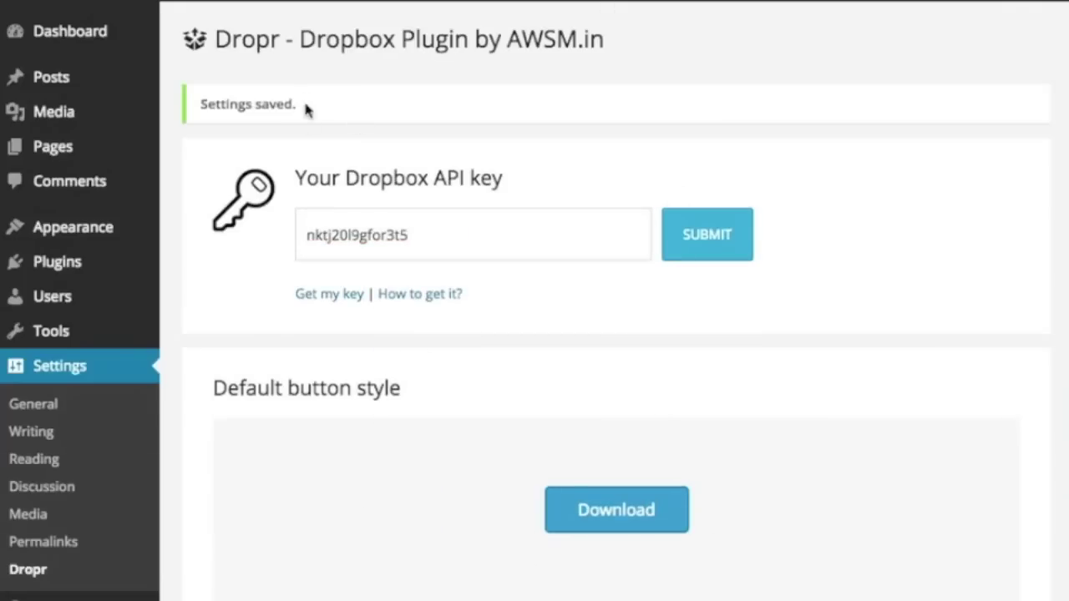
Start a new post titled "Dropr testing" with the admin sidebar collapsed
mouse_move(157, 79)
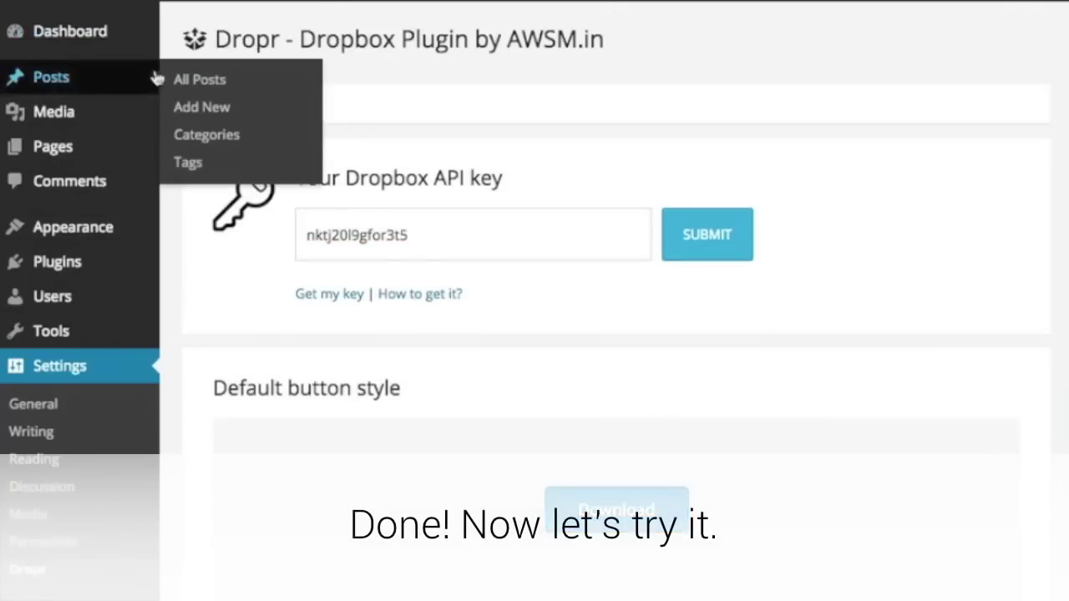
click(224, 116)
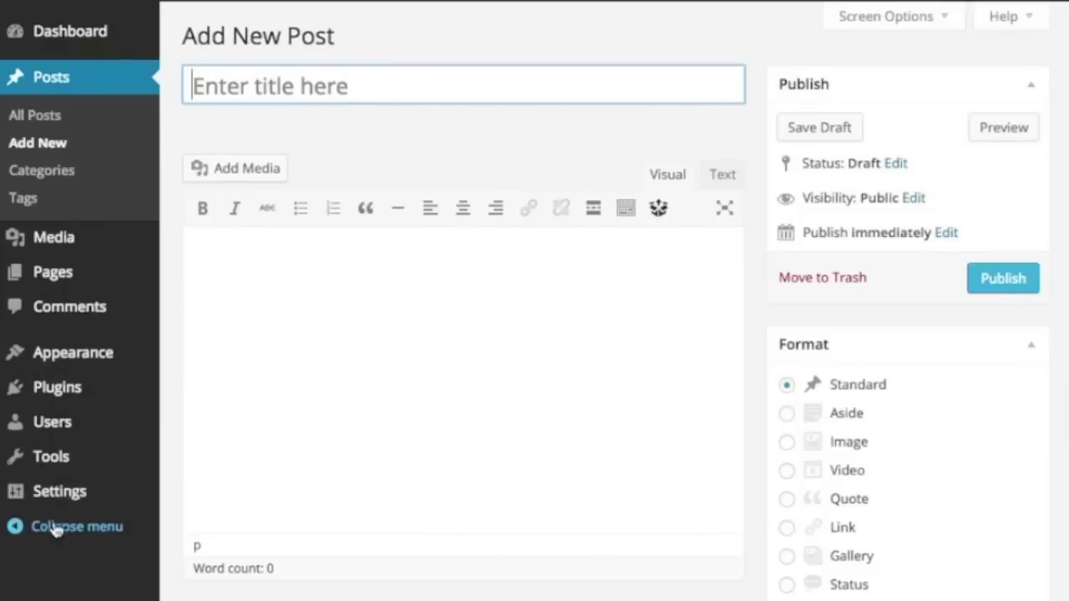
click(54, 528)
click(268, 100)
text(Dropr testing)
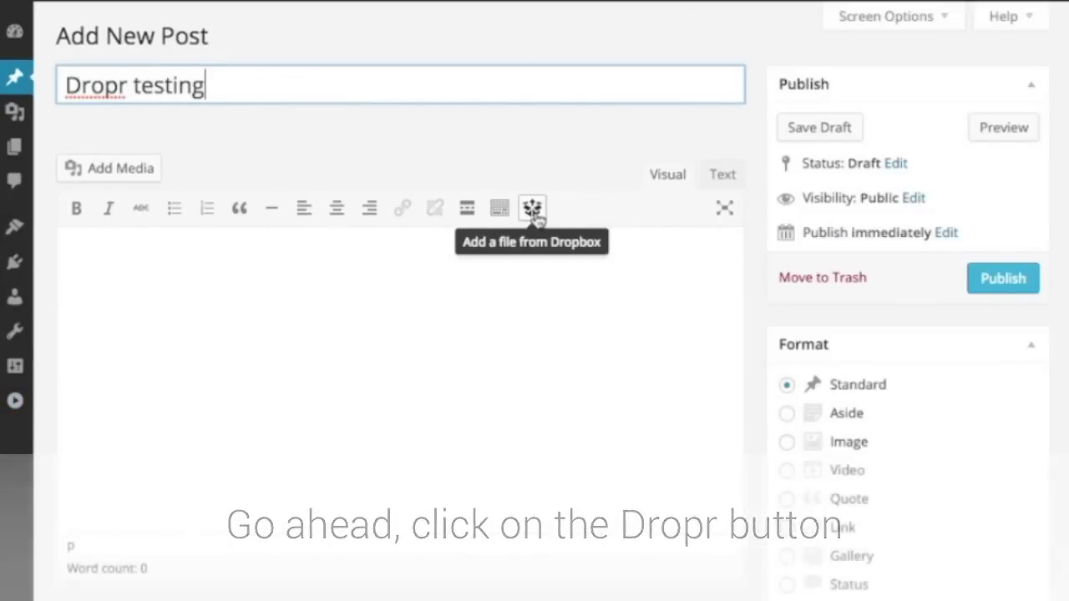
Upload photo-sample.jpg from the local files folder into the Dropbox Chooser and choose the uploaded copy for the post
click(532, 208)
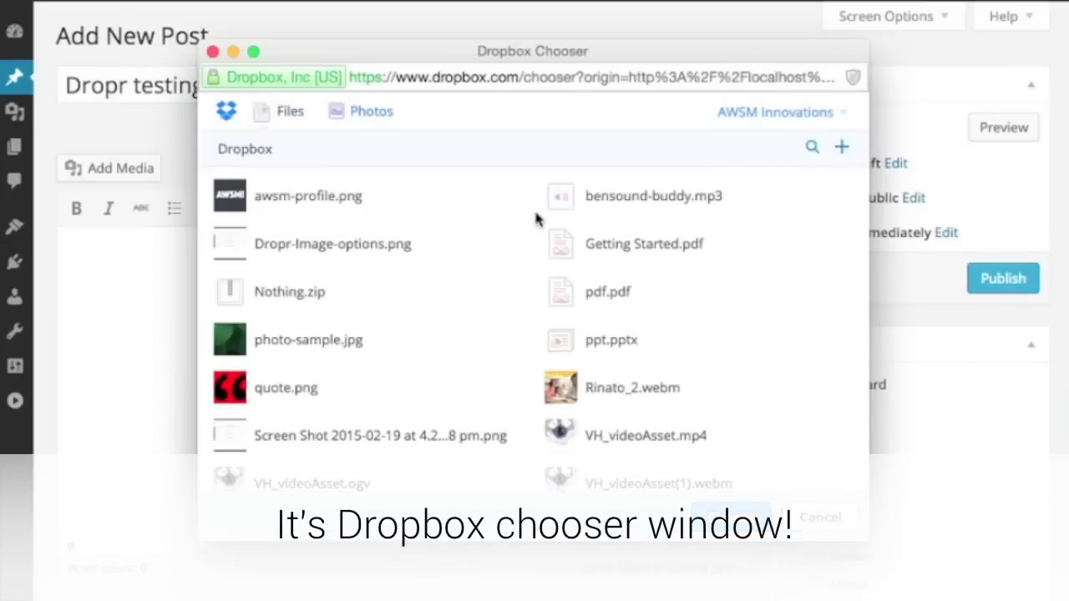
click(568, 595)
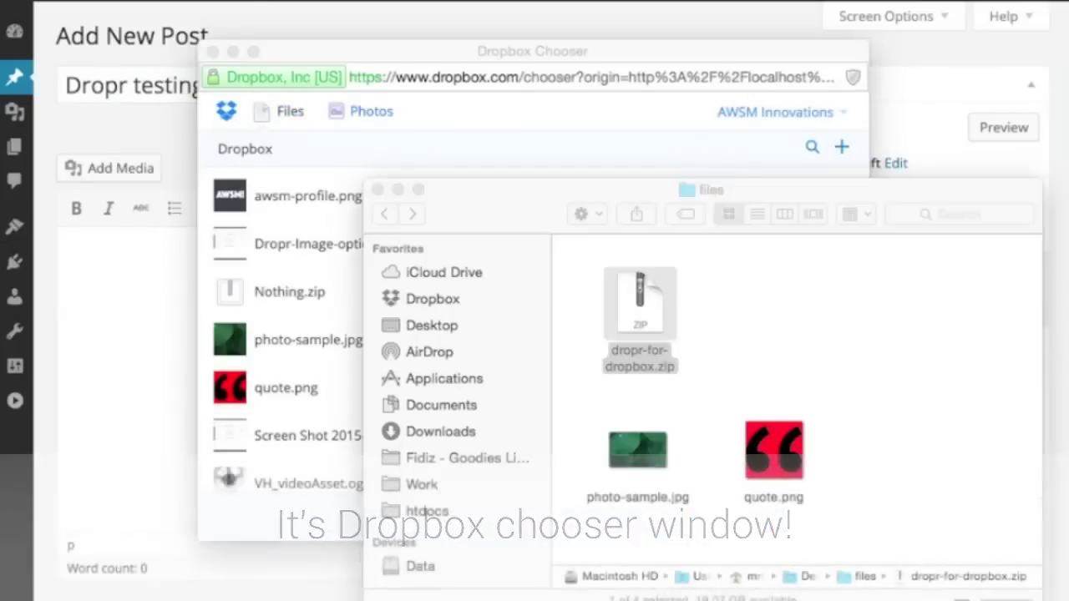
drag(628, 465, 291, 295)
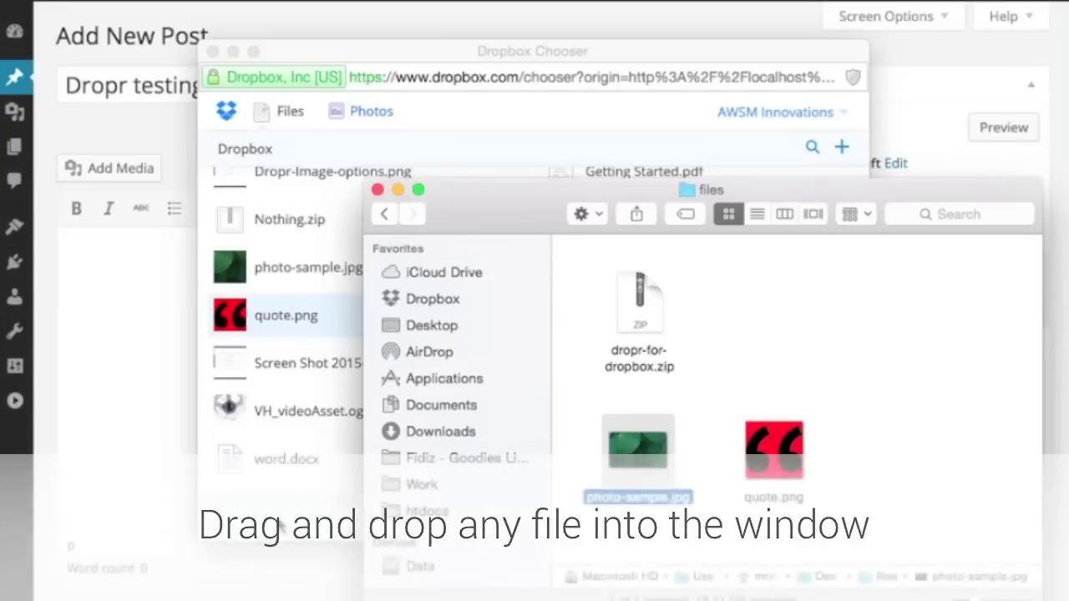
click(274, 527)
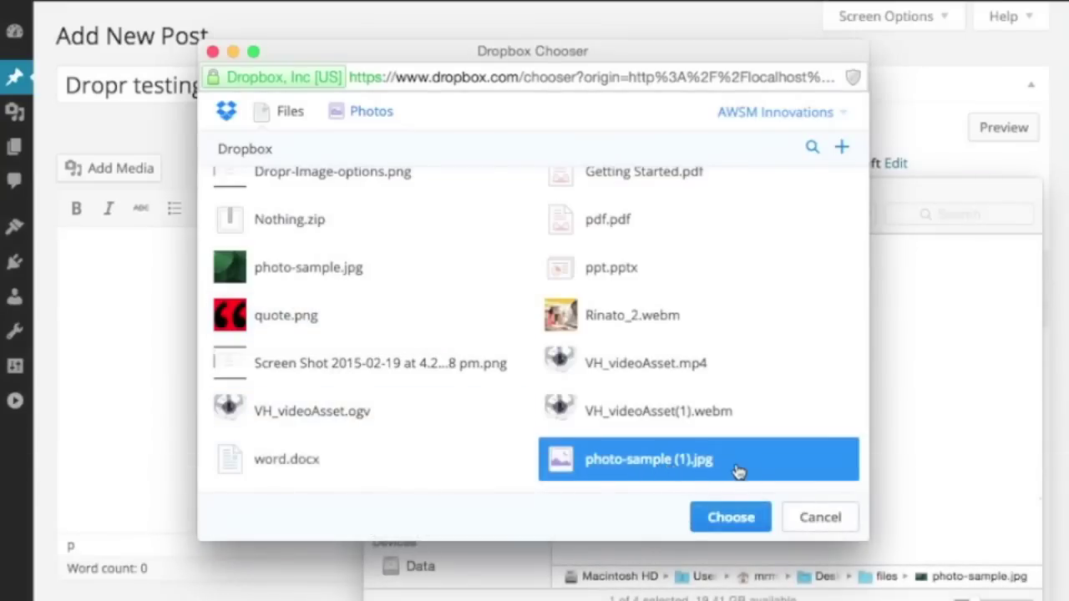
click(730, 518)
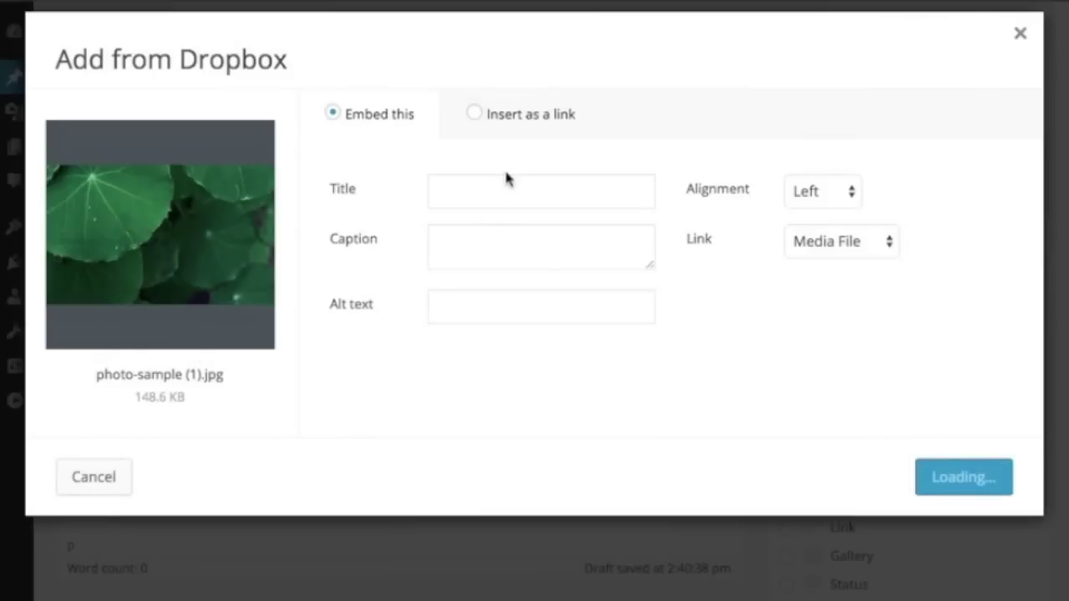
Set the image title to "Winter is coming", the caption to "Photo by AWSM" and the alt text to "Winter is coming photo"
click(491, 192)
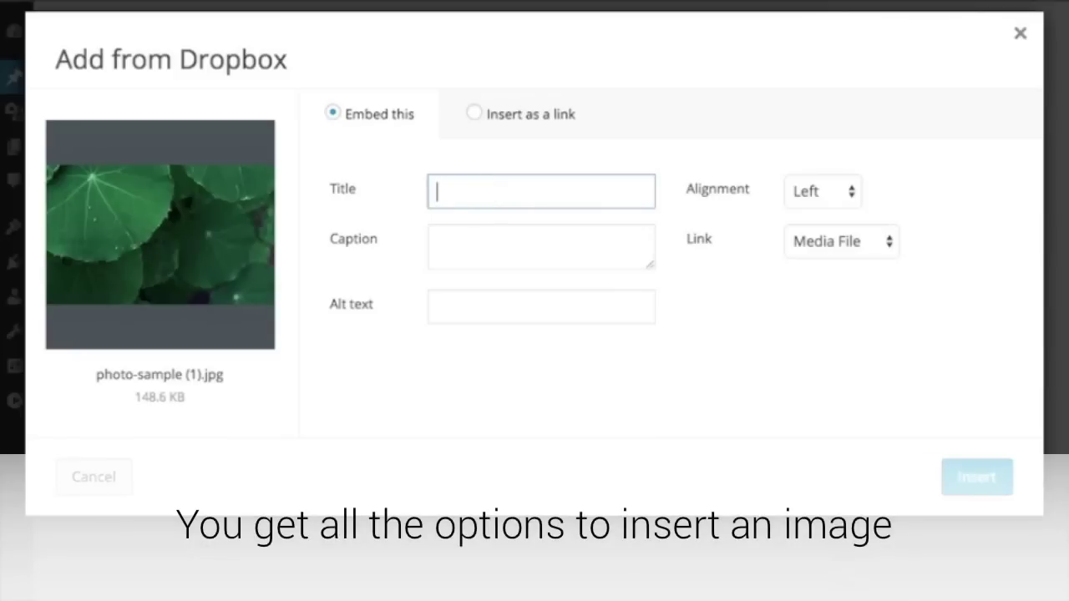
text(Winter is coming)
click(541, 247)
text(Photo by AWSM)
key(Tab)
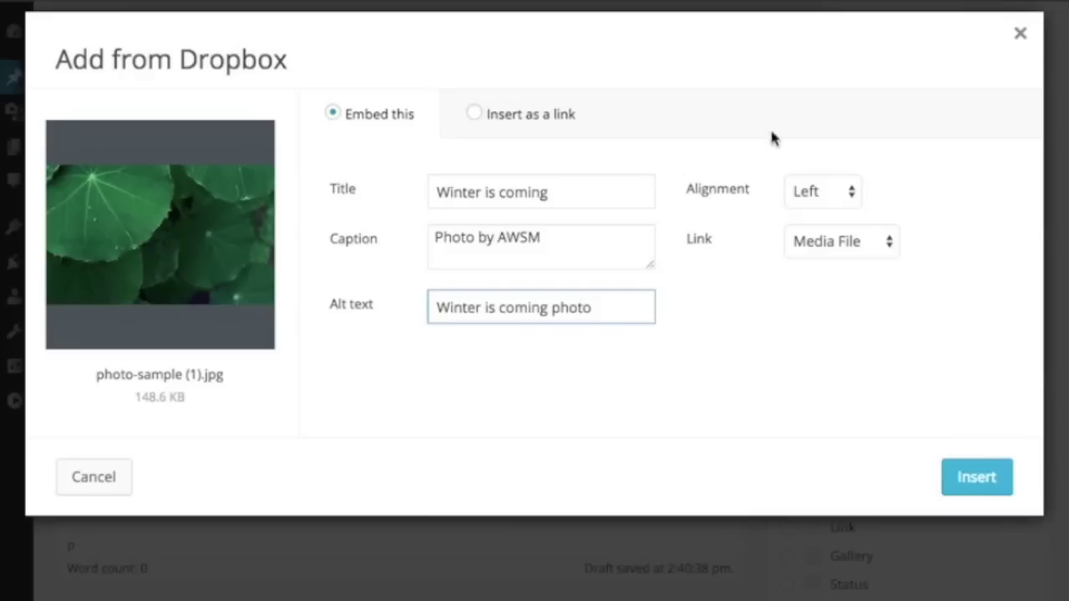
click(833, 208)
click(823, 210)
click(819, 241)
click(827, 258)
click(808, 288)
text(http://awsm)
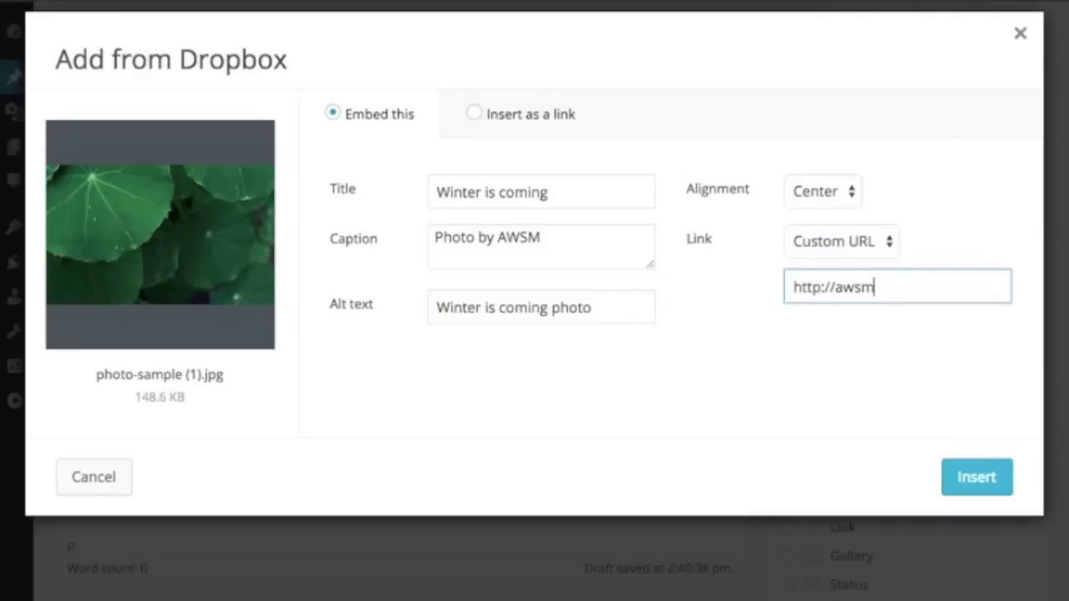
click(998, 486)
Publish the post and view the Dropbox photo on the live page
scroll(700, 400, down, 2)
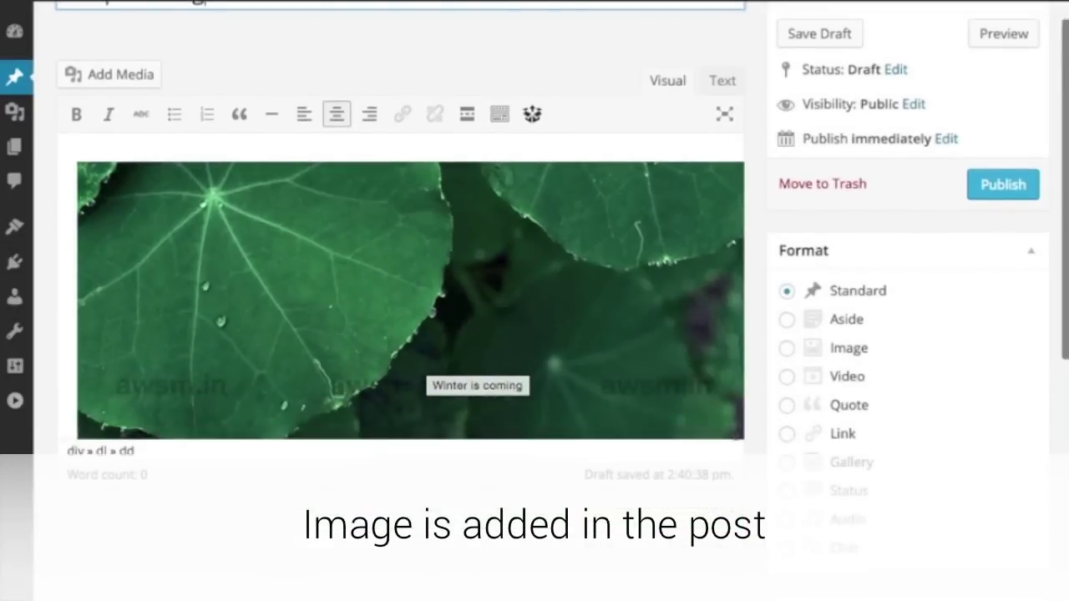
scroll(700, 401, up, 1)
scroll(700, 401, up, 1)
click(991, 279)
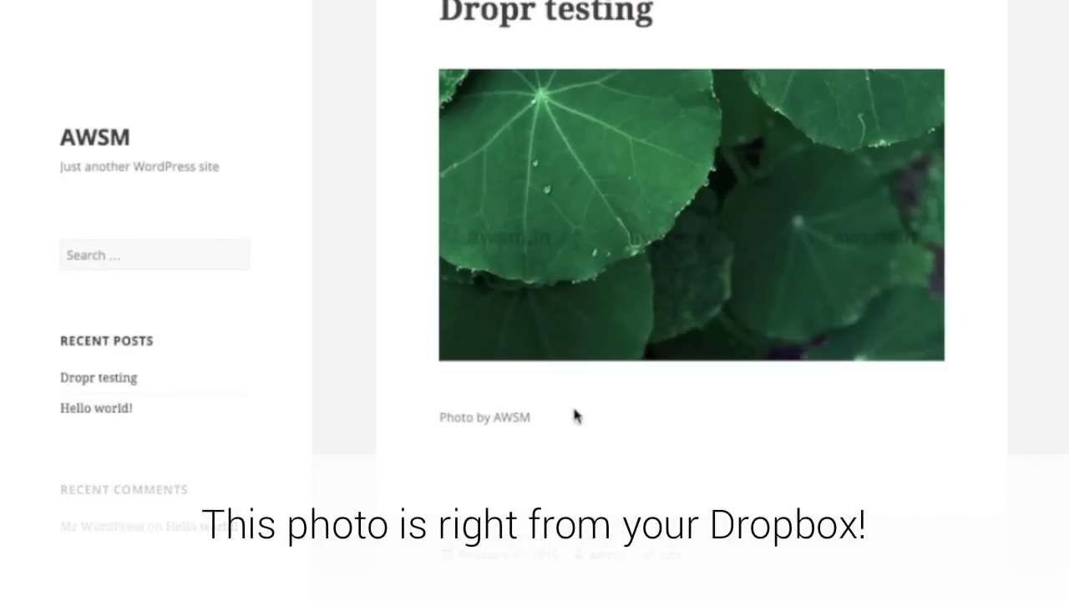
scroll(591, 215, up, 3)
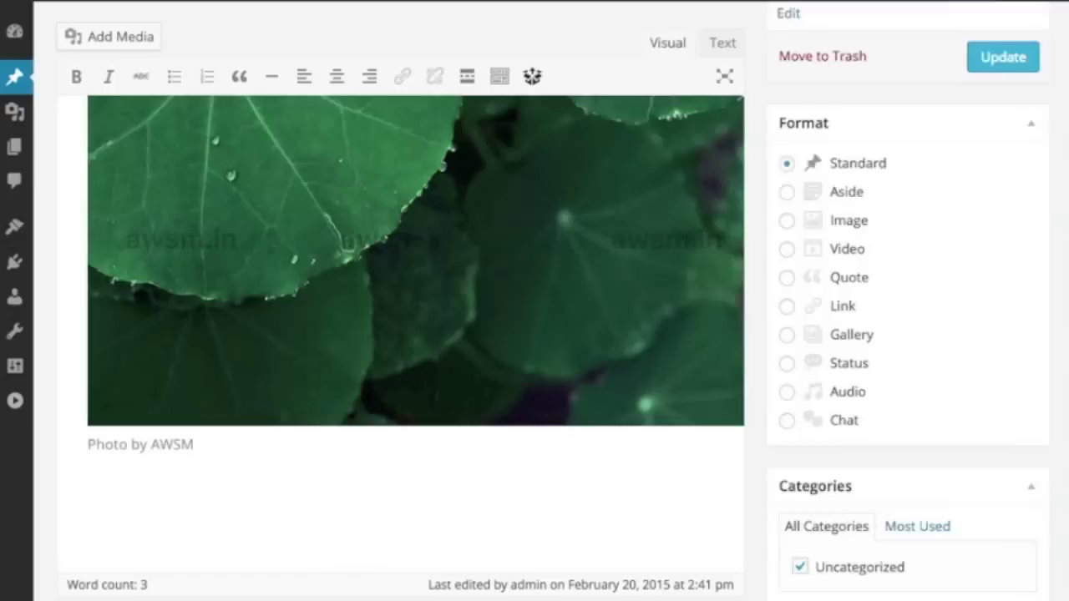
Add the line "Testing Document insert" below the captioned photo, followed by a new paragraph
scroll(418, 334, down, 1)
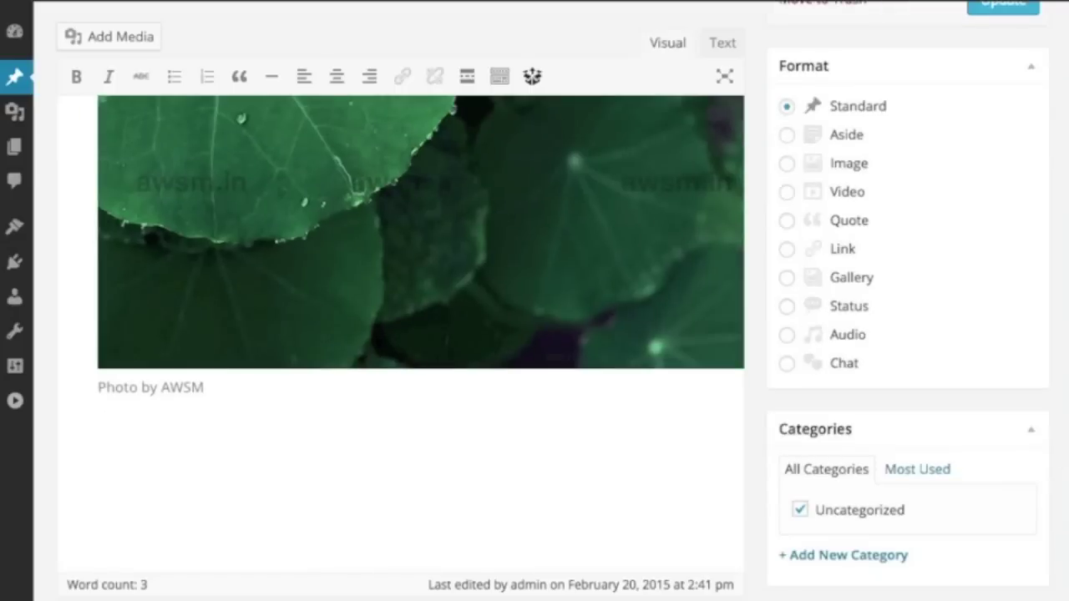
text(nsert)
key(Return)
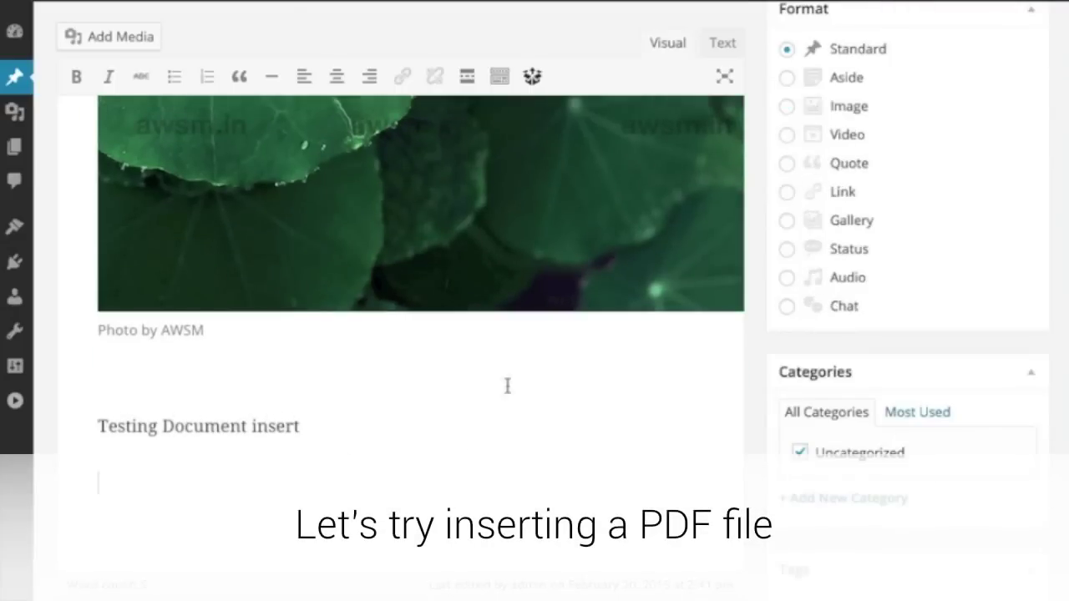
Embed pdf.pdf from Dropbox using Google Docs Viewer at 100% by 500px with the download link for all users, followed by a new paragraph
click(529, 78)
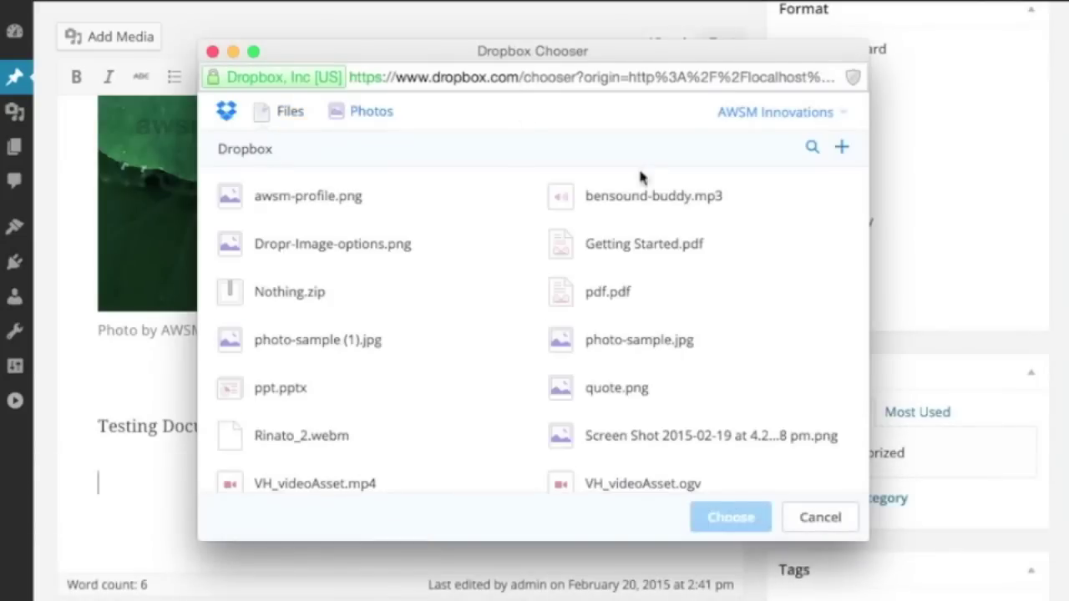
click(604, 293)
click(730, 519)
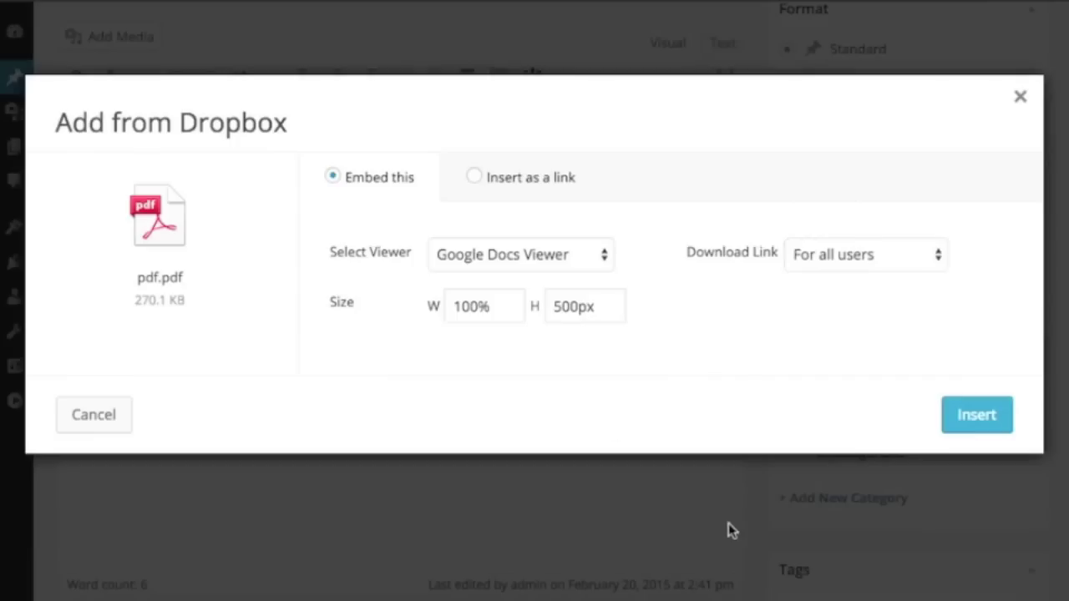
click(962, 415)
scroll(580, 449, down, 2)
click(685, 440)
key(Return)
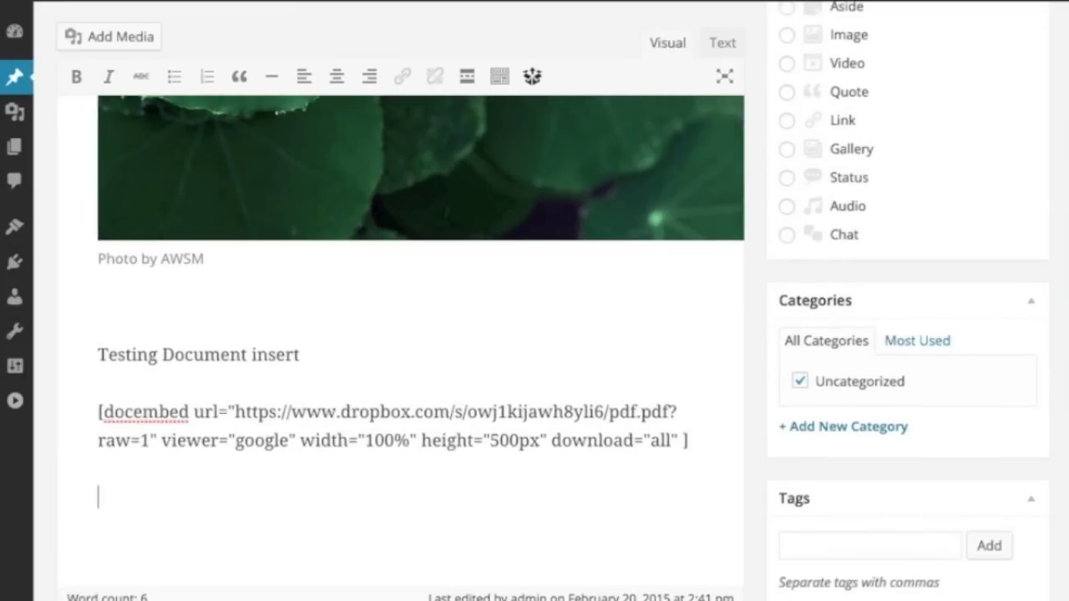
Update the post and view the embedded PDF on the live page
scroll(988, 184, up, 4)
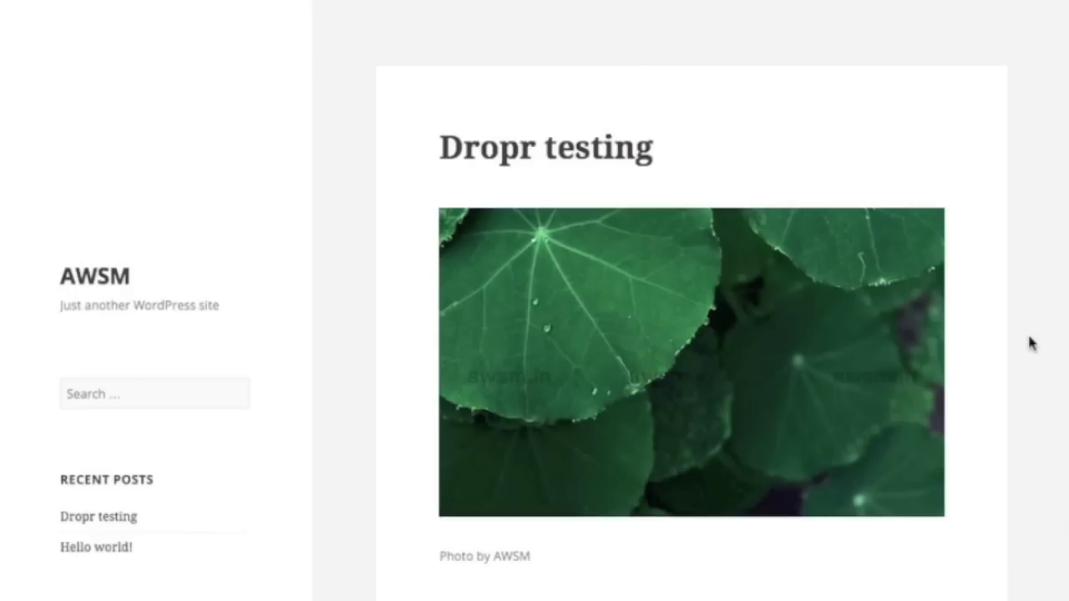
scroll(1031, 342, down, 6)
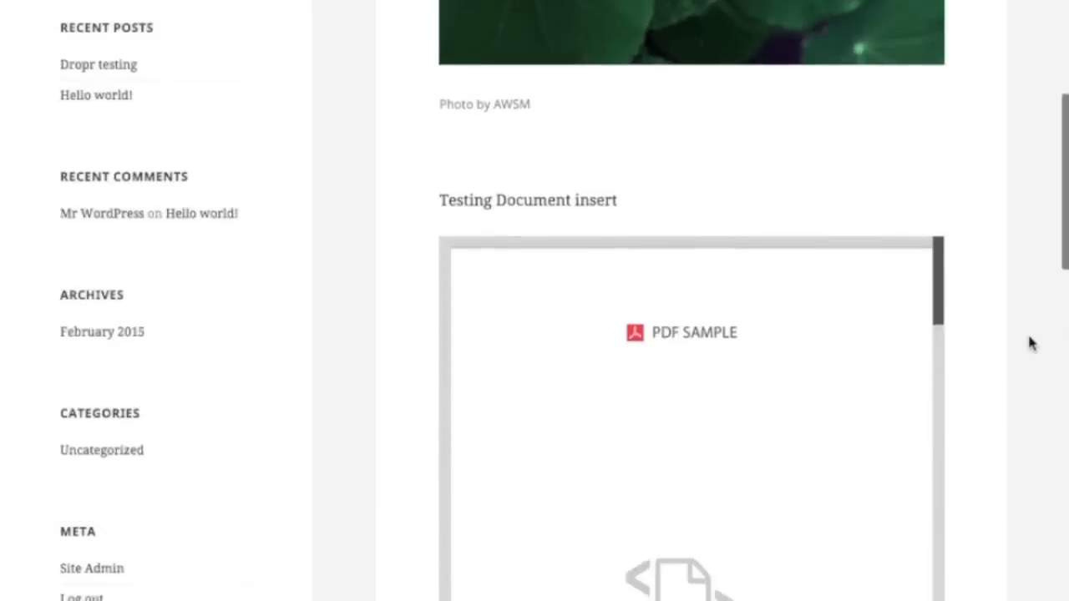
Examine the embedded PDF viewer and its download link on the live page
scroll(1031, 342, down, 1)
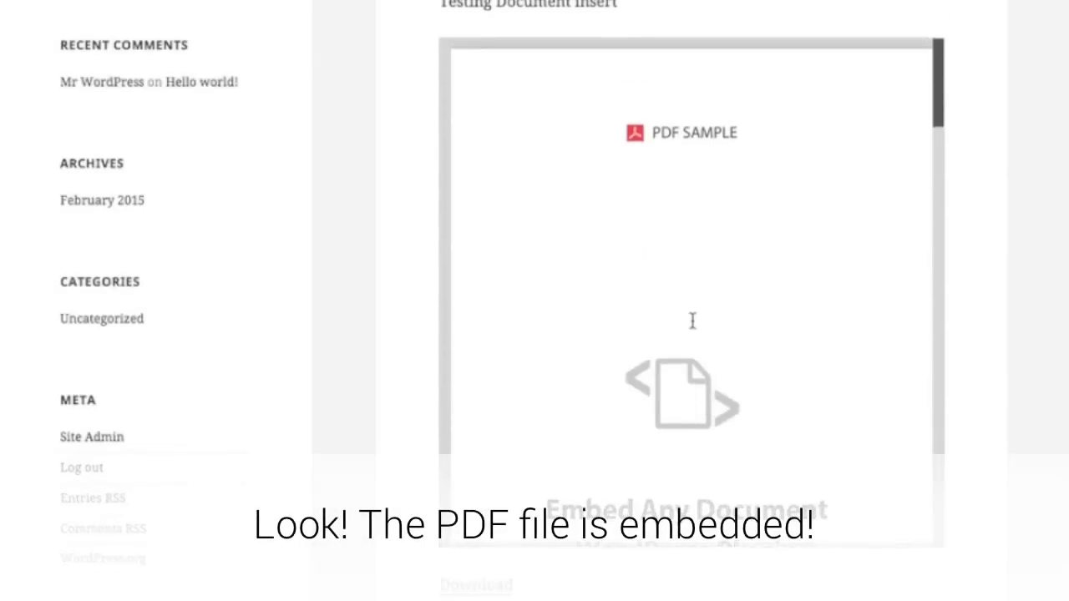
scroll(693, 317, down, 3)
scroll(693, 317, up, 7)
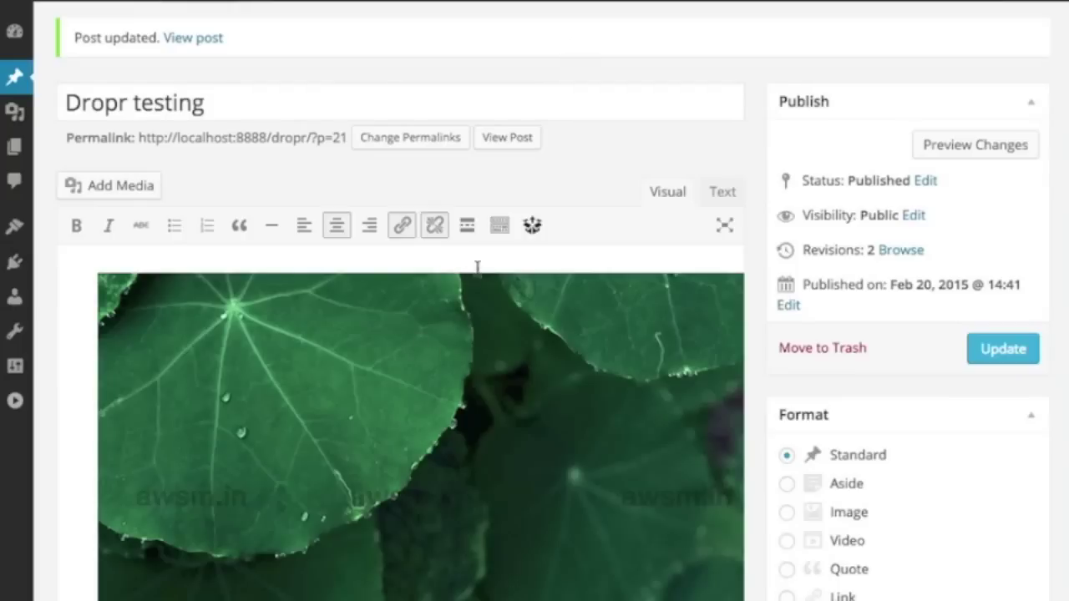
Replace the whole post content with the line "Testing PPT", followed by a new paragraph
scroll(477, 267, down, 3)
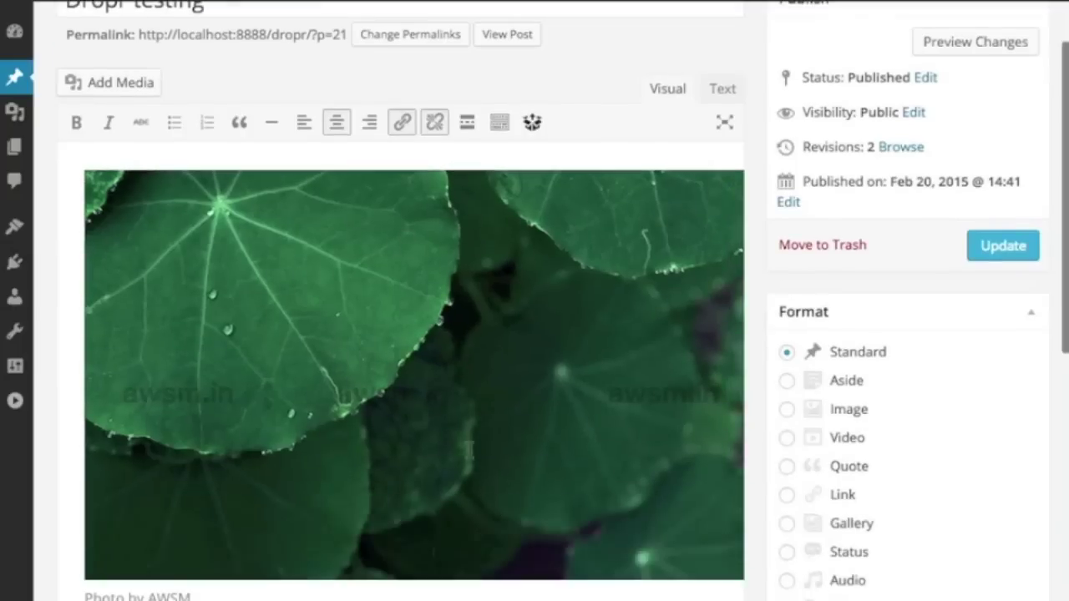
scroll(370, 444, down, 3)
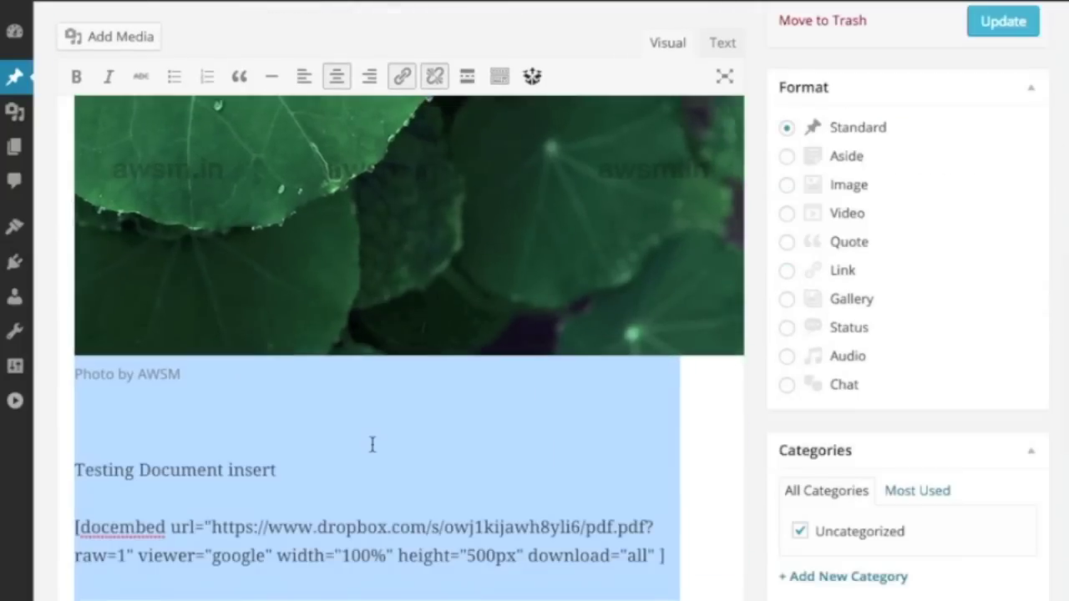
key(BackSpace)
scroll(370, 444, up, 2)
text(Testing PPT)
key(Return)
Embed ppt.pptx from Dropbox using the Microsoft viewer at 100% by 500px with the download link for all users
click(533, 195)
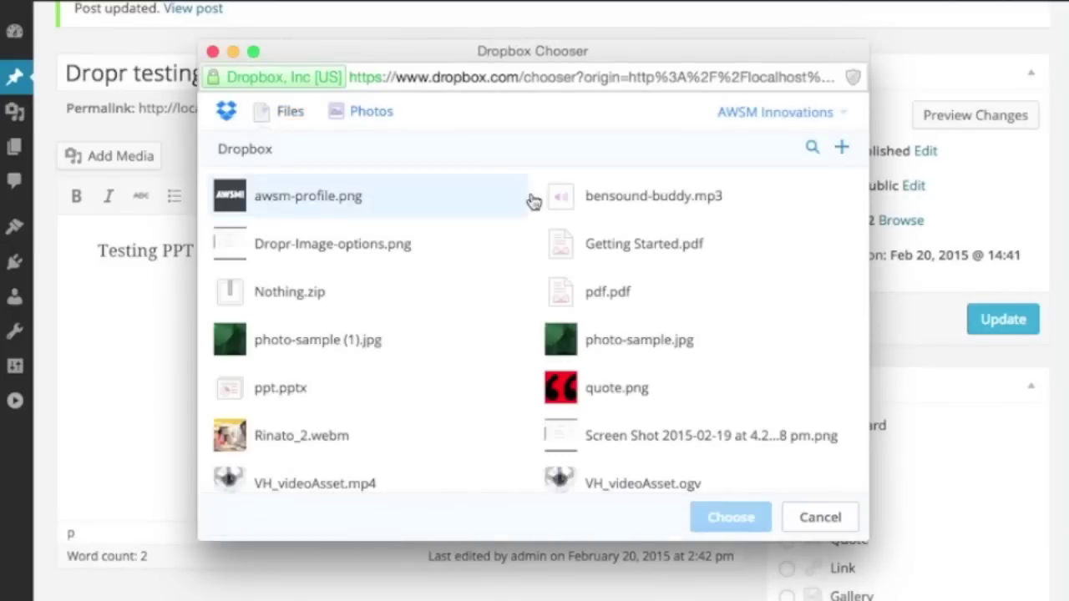
click(433, 380)
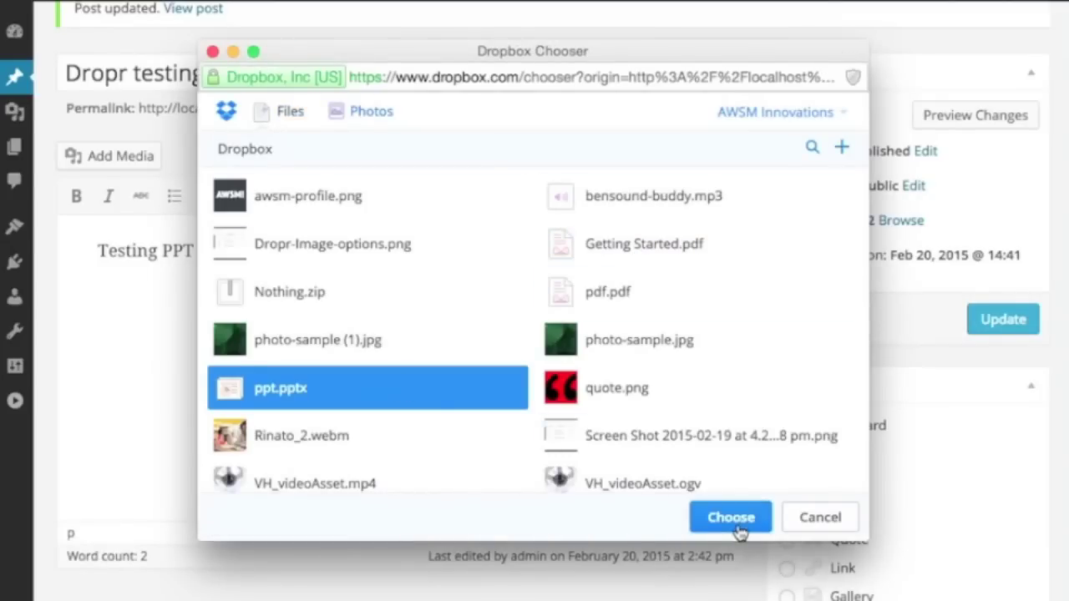
click(733, 520)
click(976, 415)
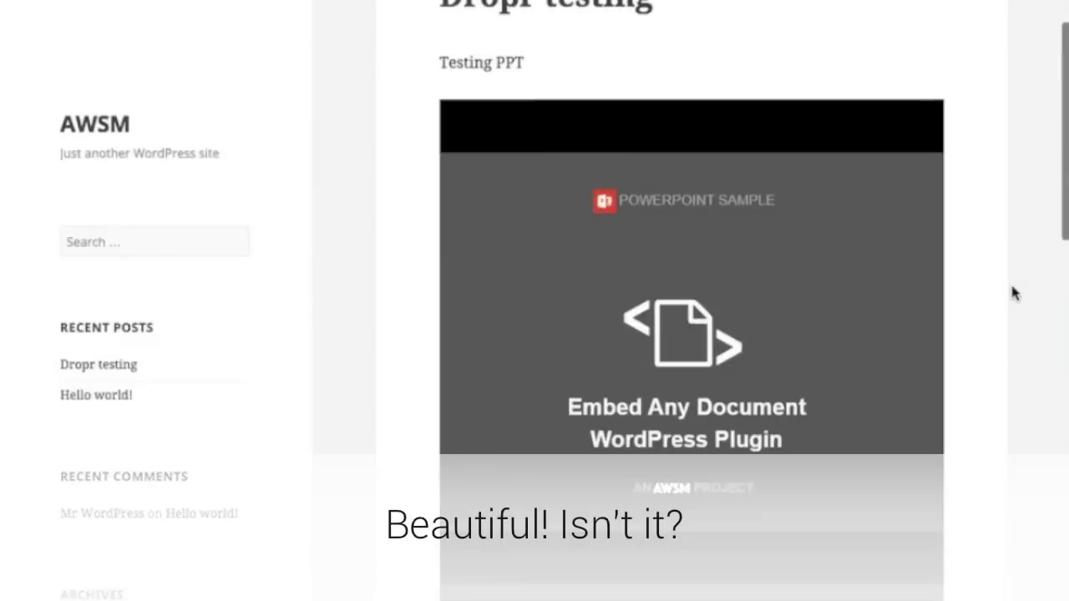
Page forward through the slides of the embedded PowerPoint presentation on the site page
scroll(1015, 293, down, 1)
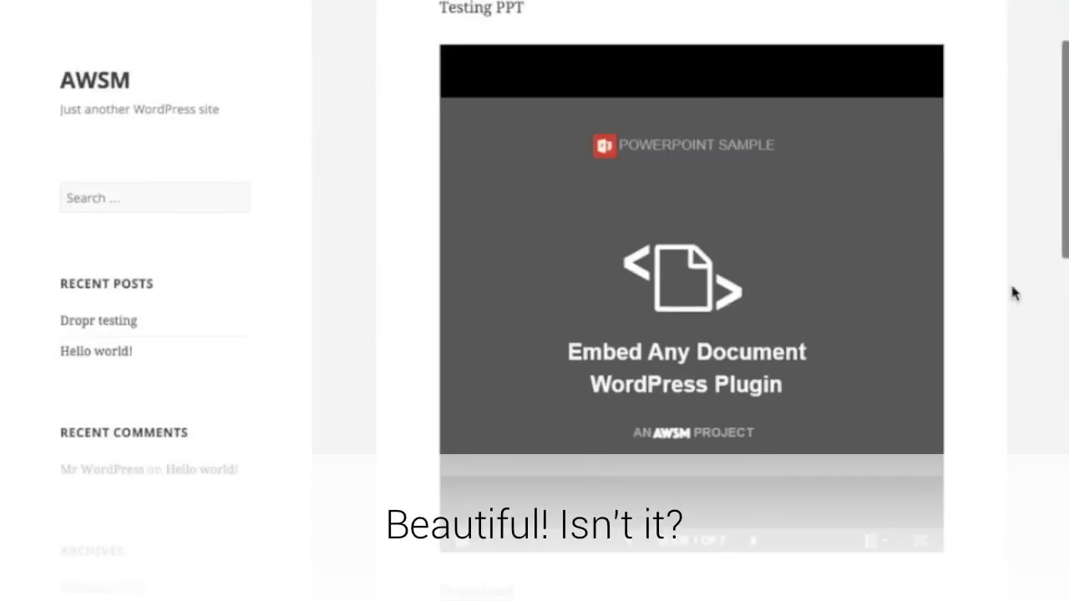
click(756, 540)
click(756, 540)
click(757, 541)
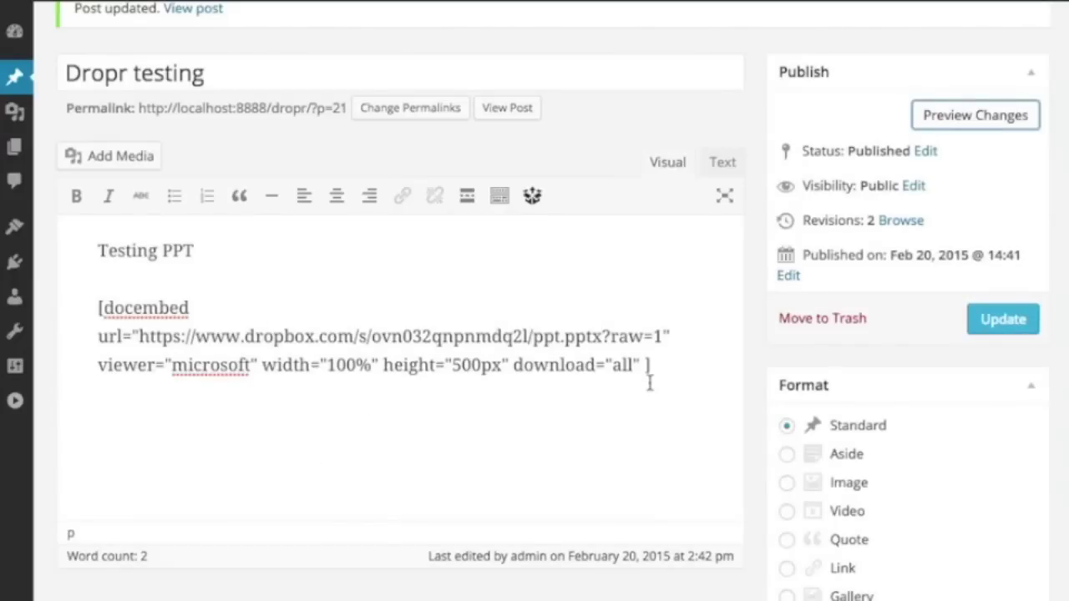
Replace the PowerPoint embed and its heading line with "Testing Word", followed by a new paragraph
key(ctrl+a)
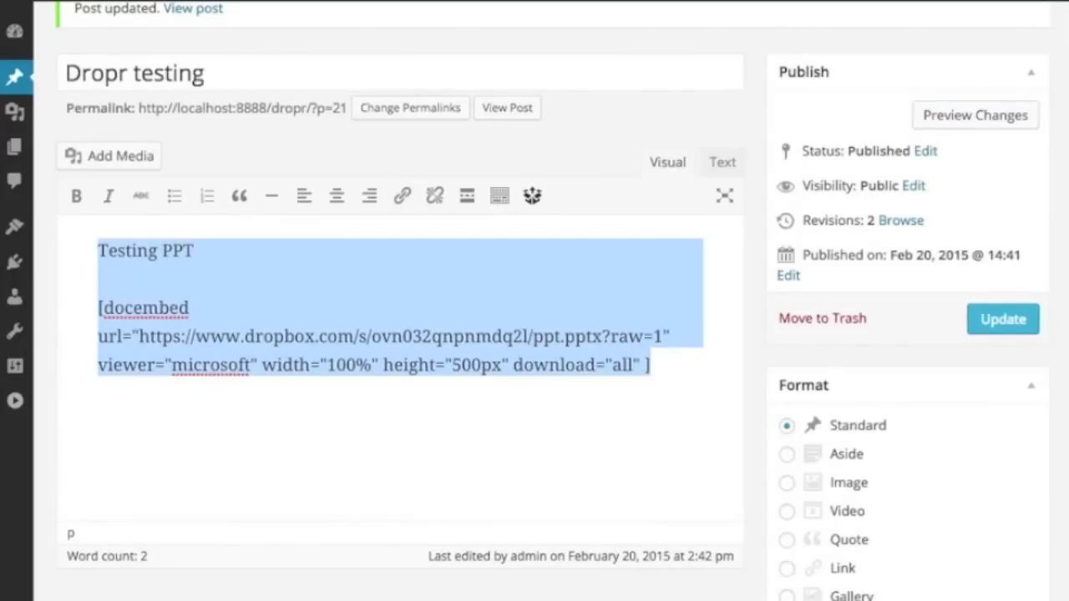
text(Testing)
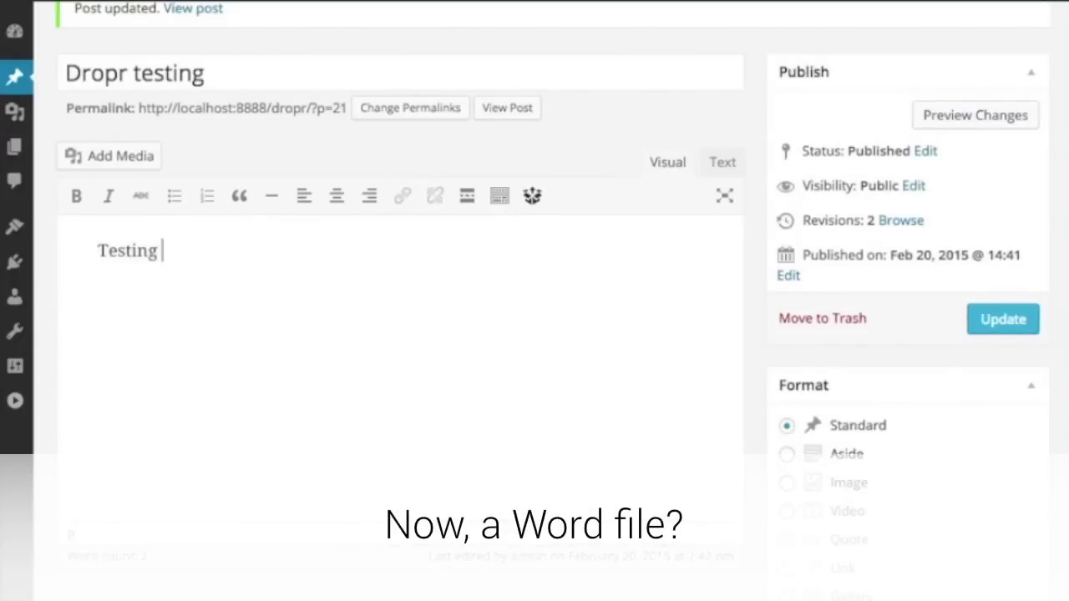
text( Word)
key(Return)
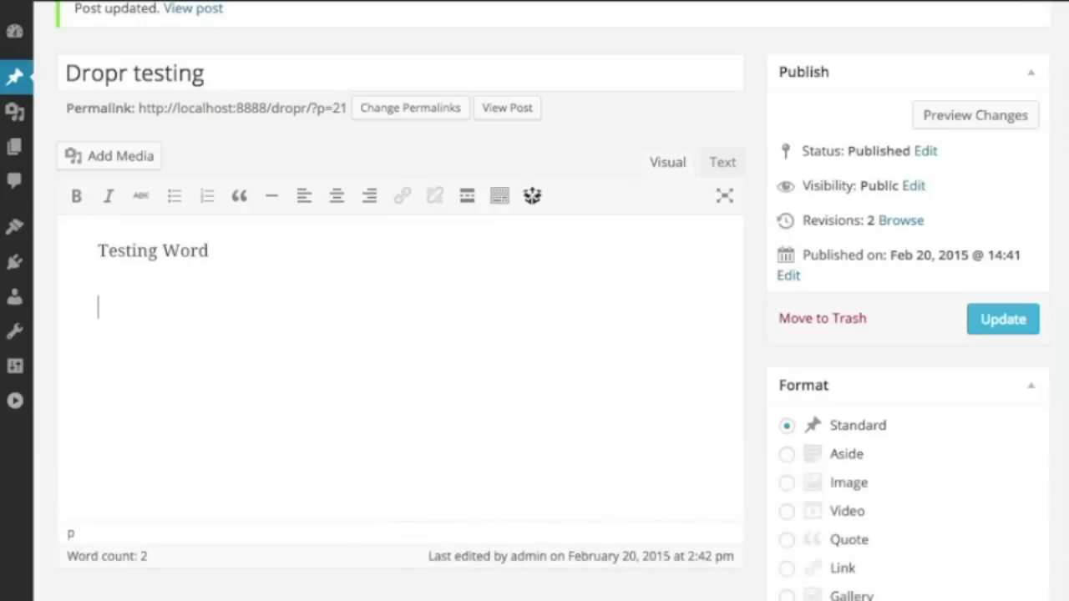
Embed word.docx from Dropbox using Microsoft Office Online at 100% by 500px with downloads for all users, and view it on the site page
click(533, 195)
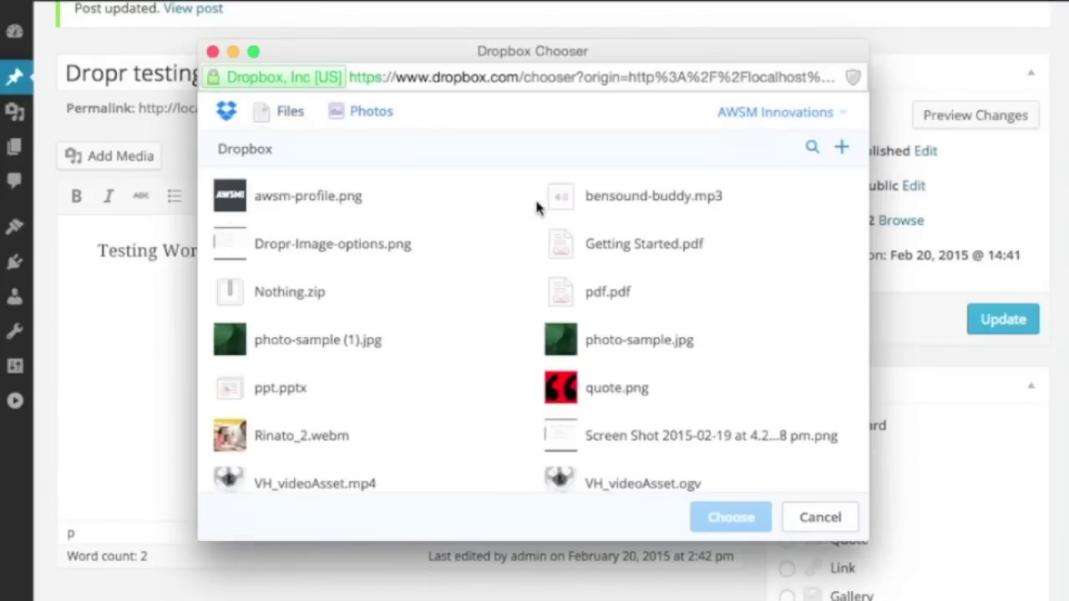
scroll(603, 391, down, 2)
click(602, 460)
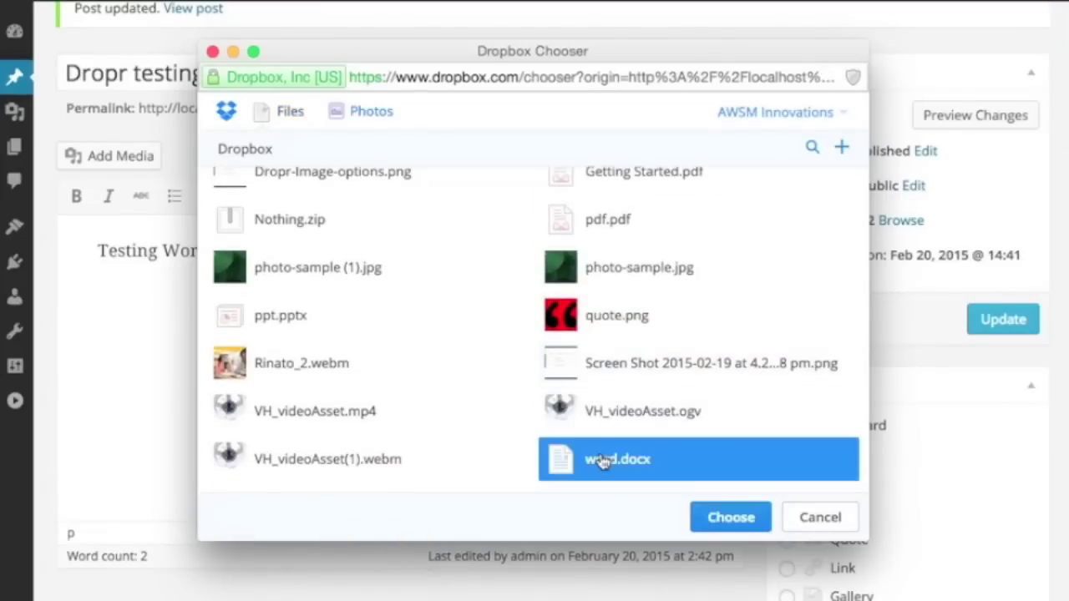
click(708, 513)
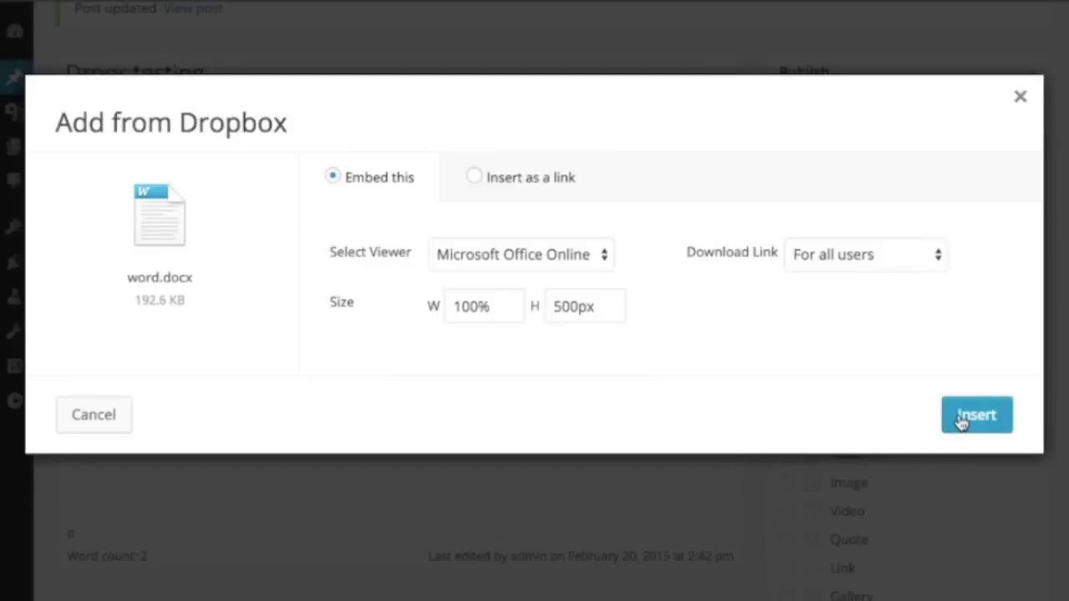
click(974, 419)
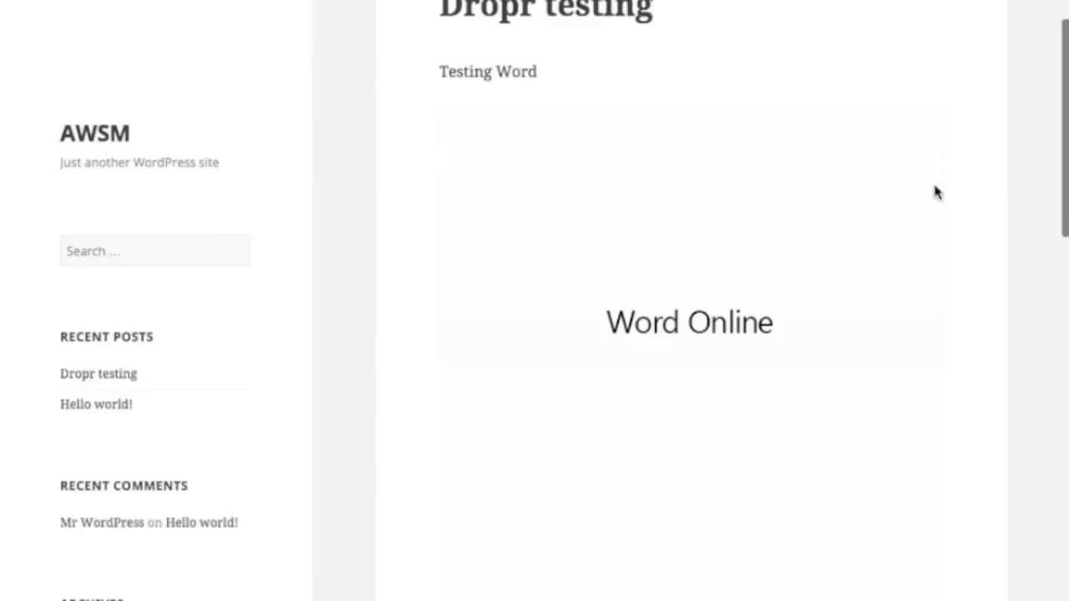
scroll(957, 272, down, 3)
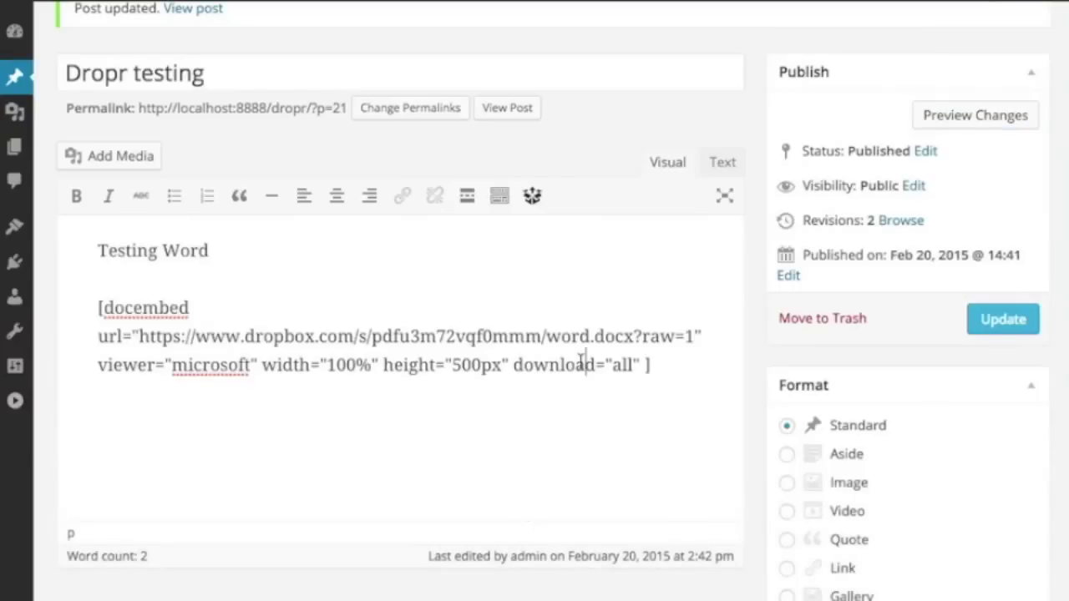
Replace the post content with "Testing Video" and a new paragraph, and choose VH_videoAsset(1).webm from Dropbox for embedding
key(ctrl+a)
text(Testing Video)
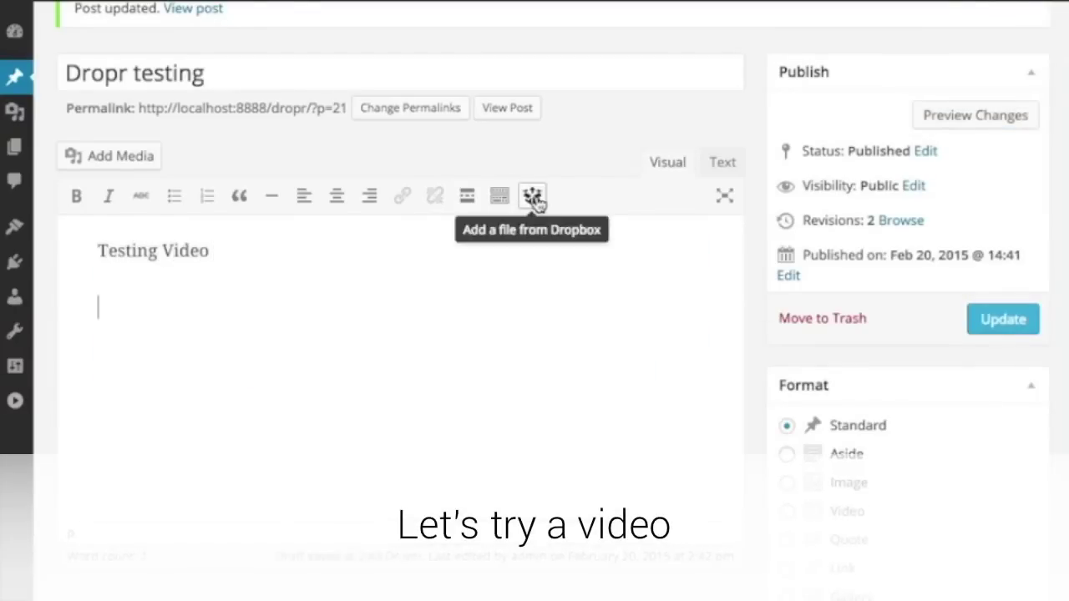
click(532, 196)
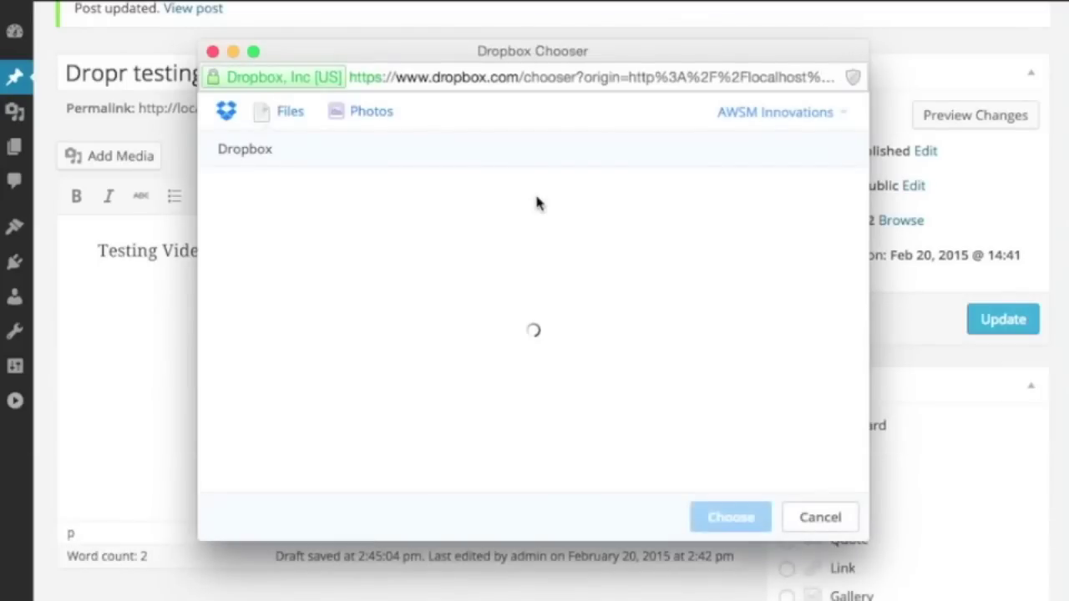
scroll(468, 392, down, 2)
scroll(468, 393, down, 1)
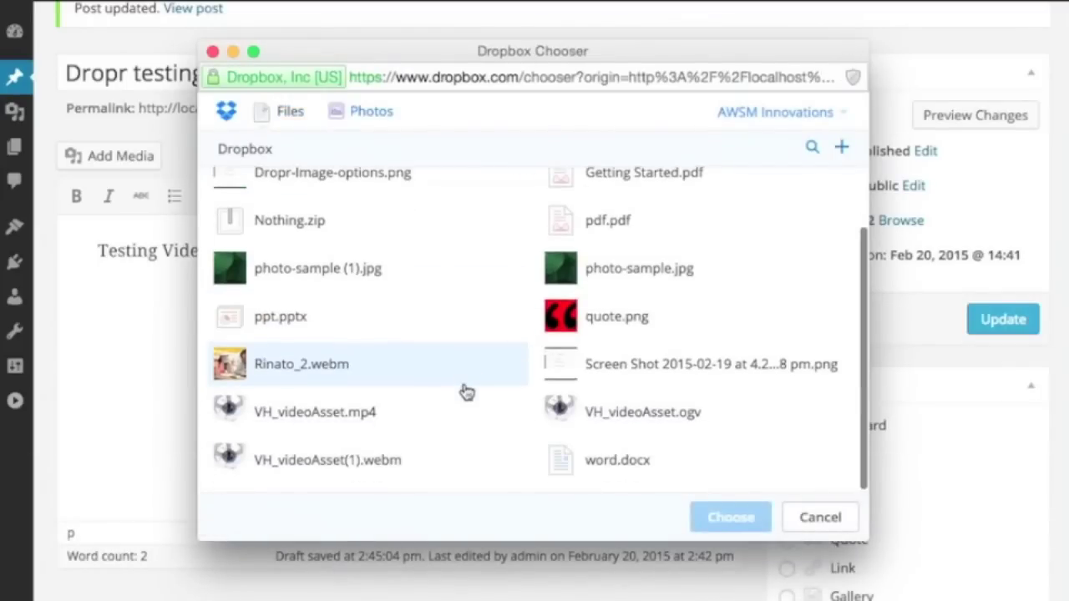
click(375, 474)
click(718, 519)
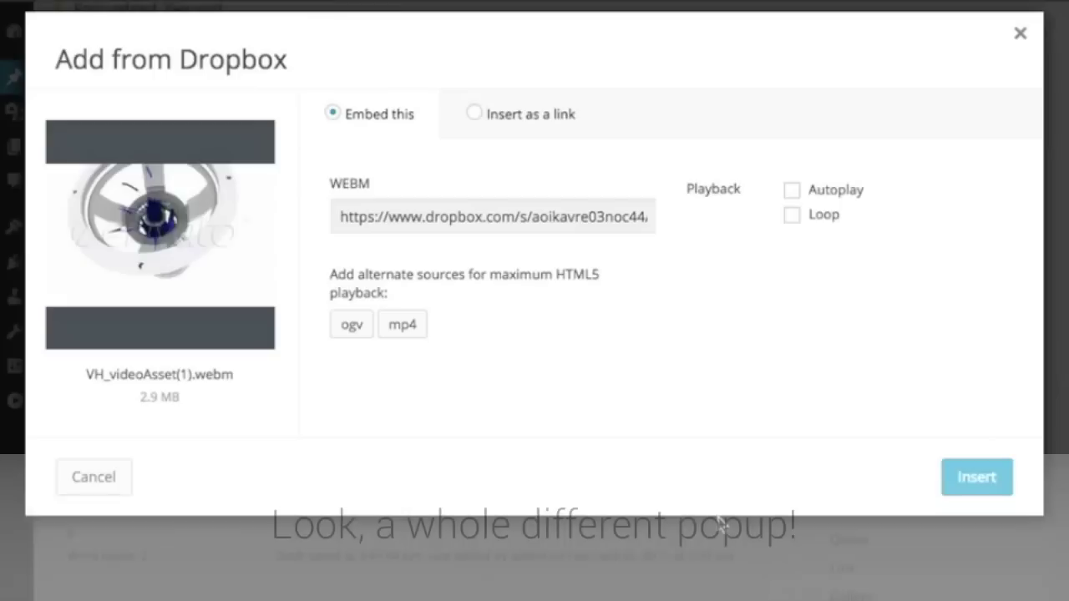
Add VH_videoAsset.ogv and VH_videoAsset.mp4 from Dropbox as alternate sources and insert the video without autoplay or loop
click(353, 325)
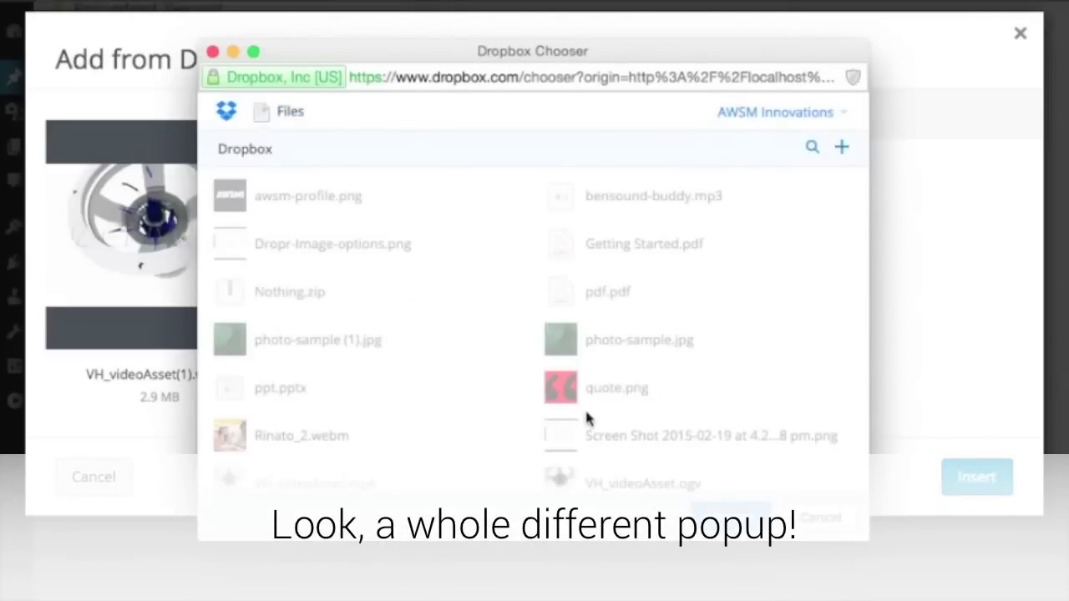
scroll(549, 351, down, 1)
click(555, 410)
click(725, 519)
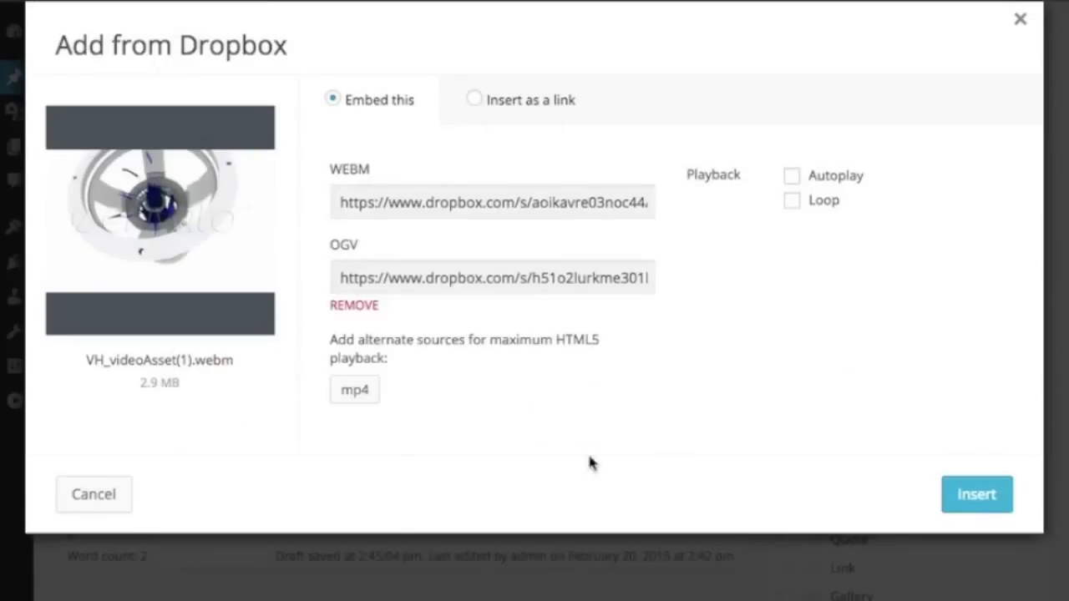
click(355, 389)
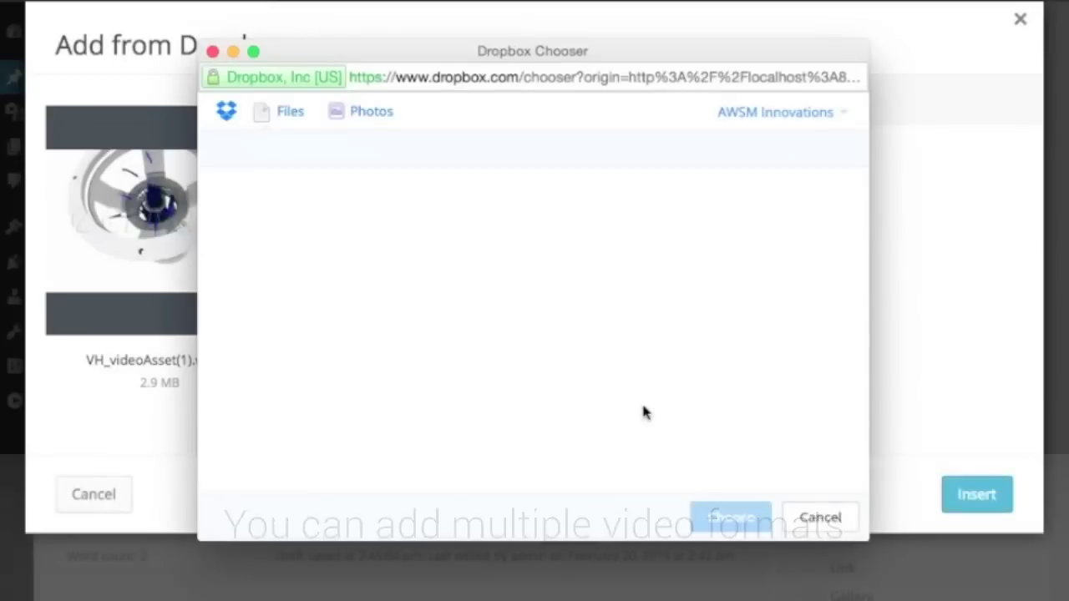
scroll(643, 410, down, 1)
click(334, 411)
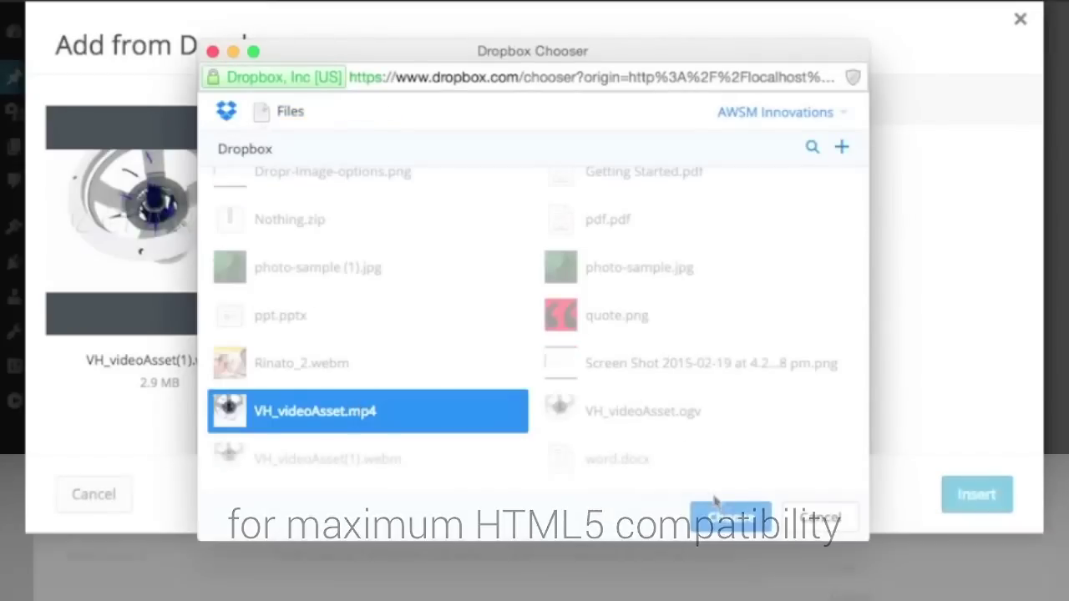
click(727, 515)
click(976, 501)
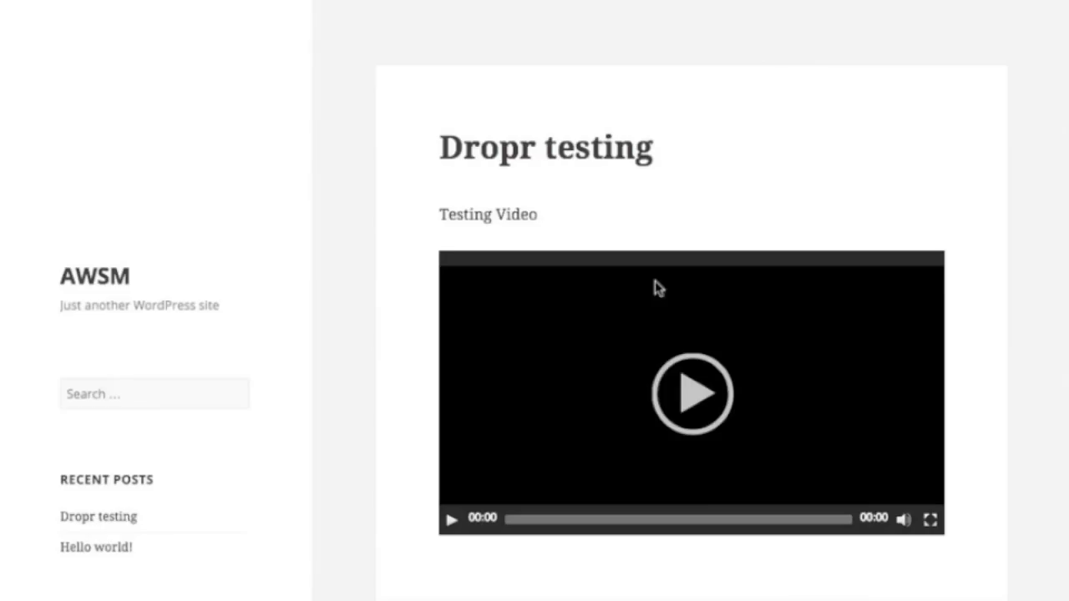
Play the embedded video on the site page for a few seconds and pause it
click(714, 399)
scroll(561, 41, down, 2)
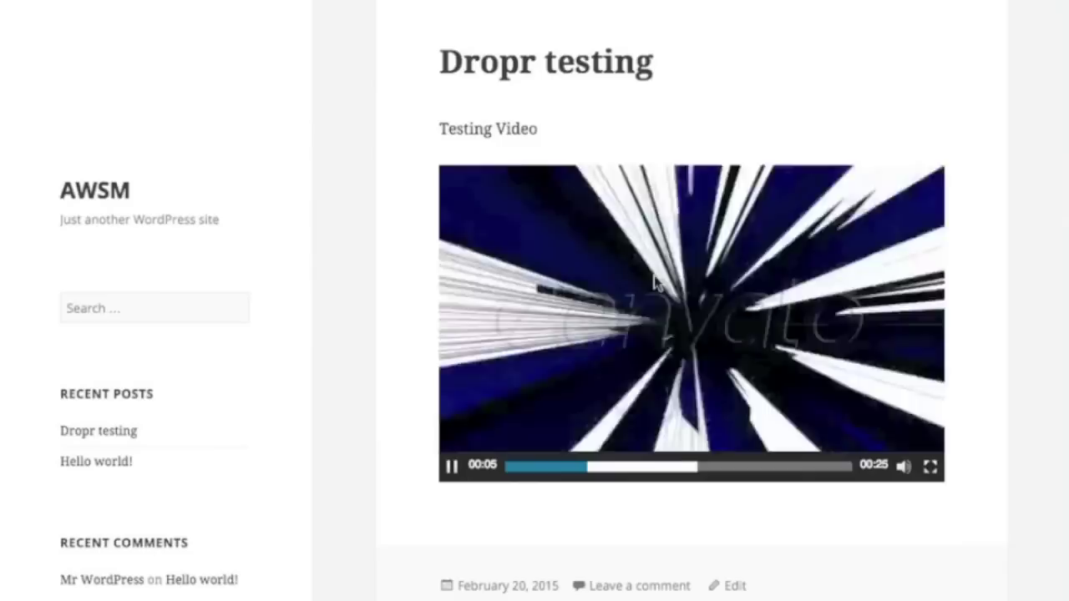
click(452, 467)
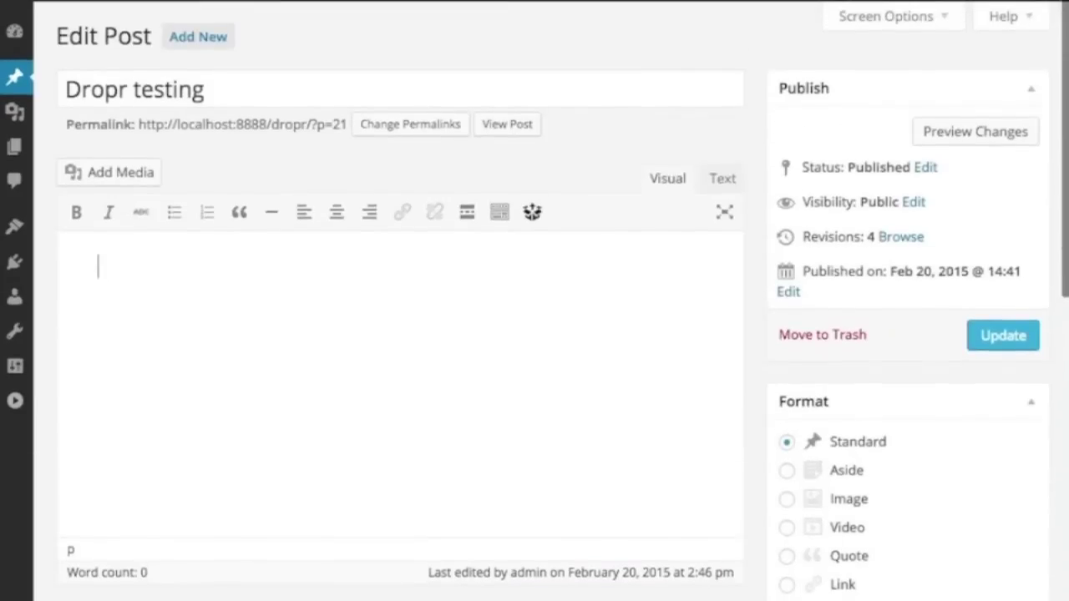
Enter "Testing audio file" in the empty post and embed bensound-buddy.mp3 from Dropbox below it without autoplay or loop
text(Testing audio file)
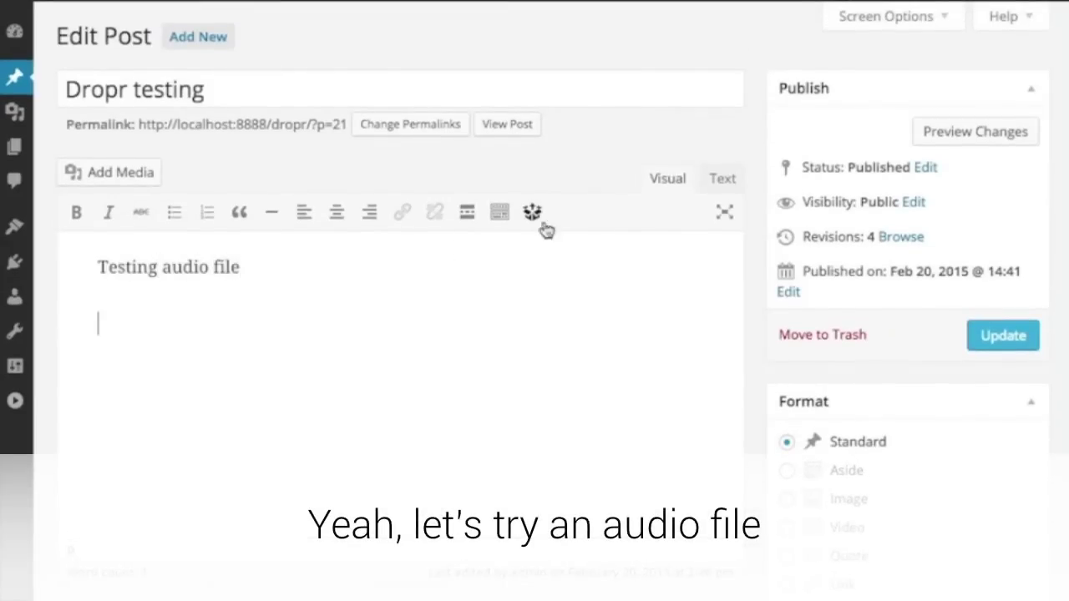
click(535, 215)
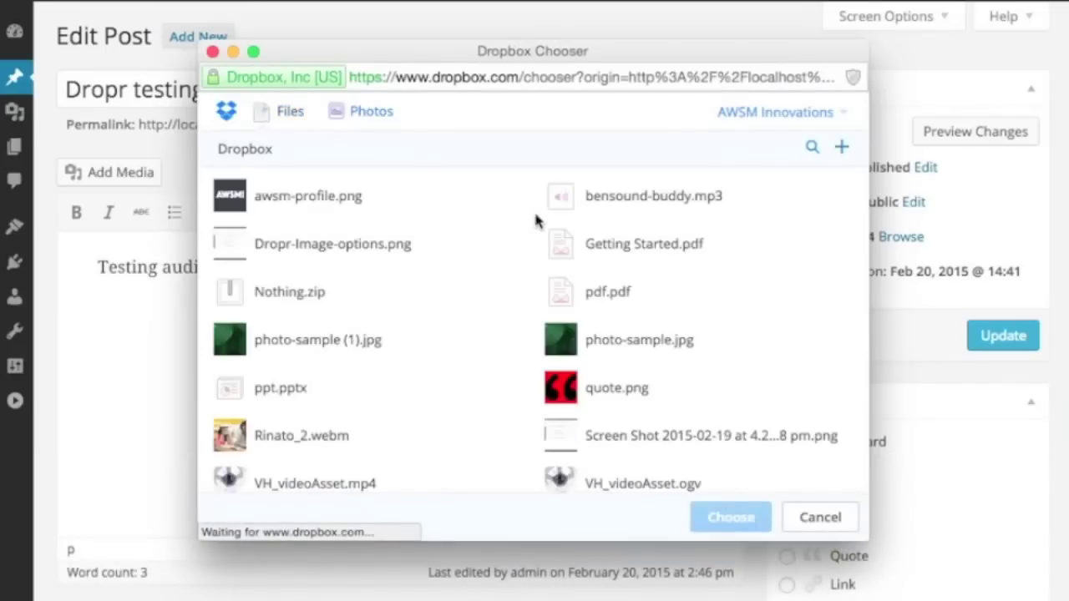
click(597, 208)
click(724, 519)
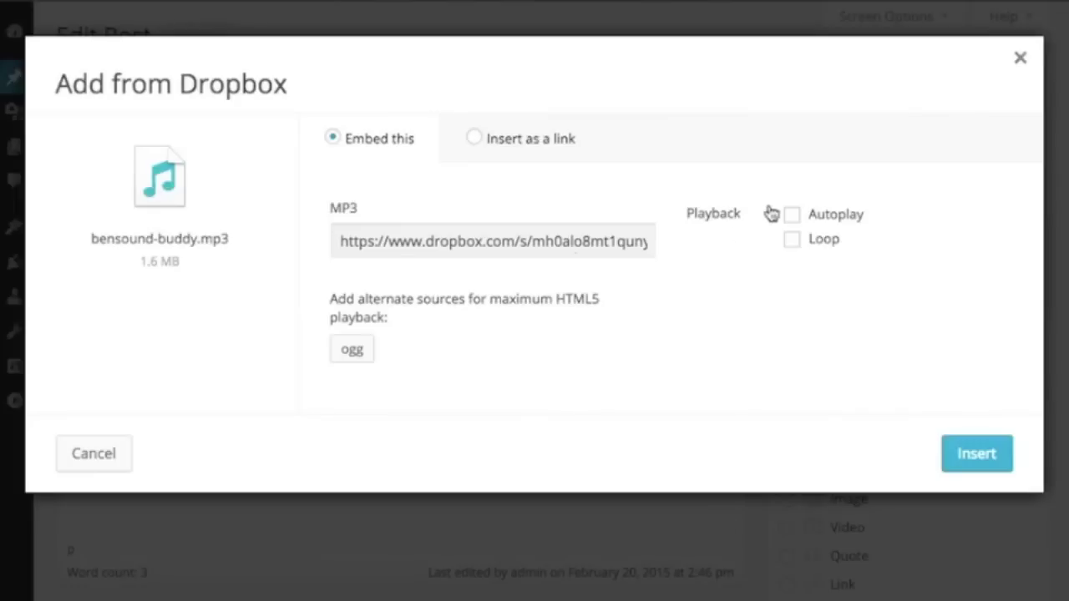
click(973, 466)
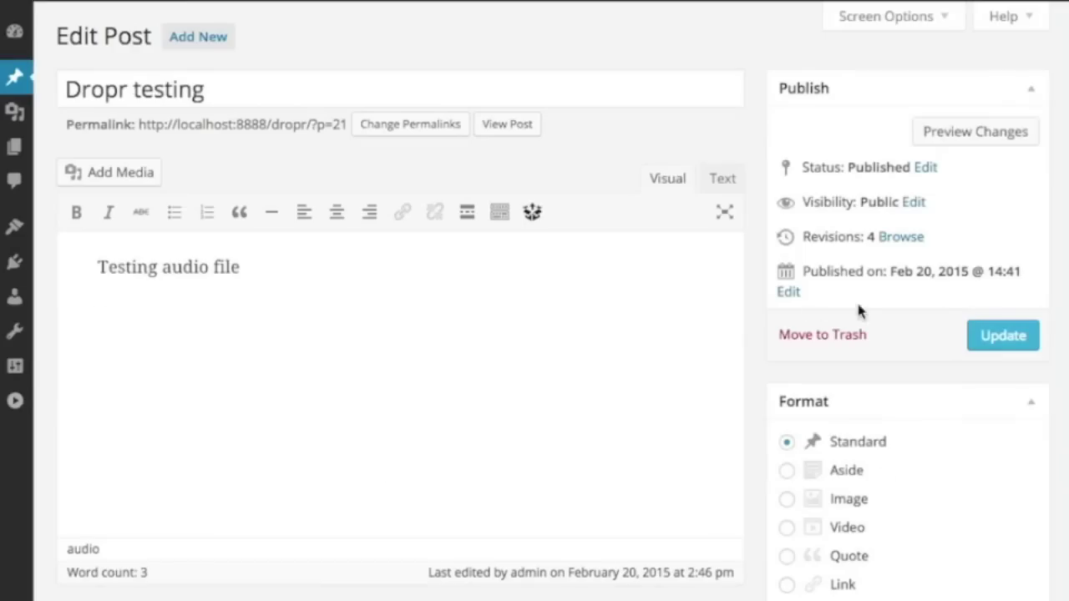
Update the post, open it on the live site, and pause the embedded audio after listening briefly
click(975, 335)
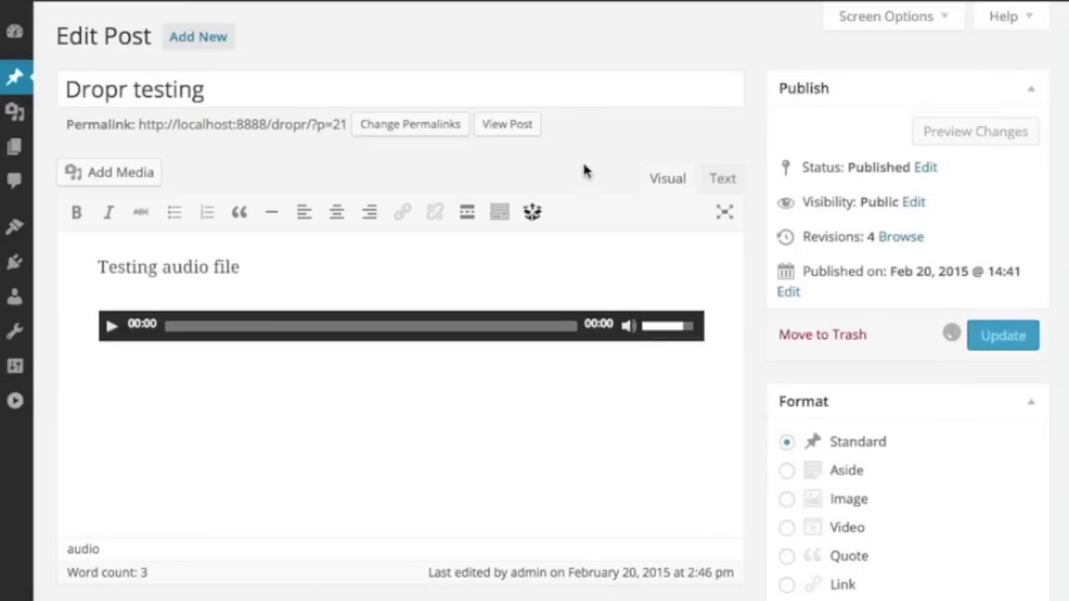
click(510, 124)
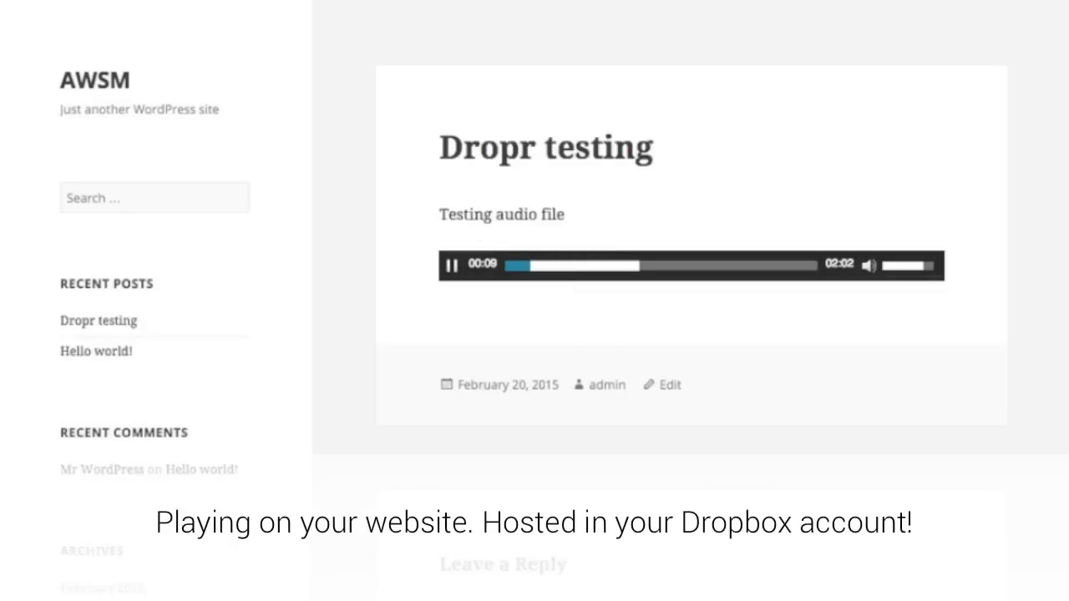
click(461, 266)
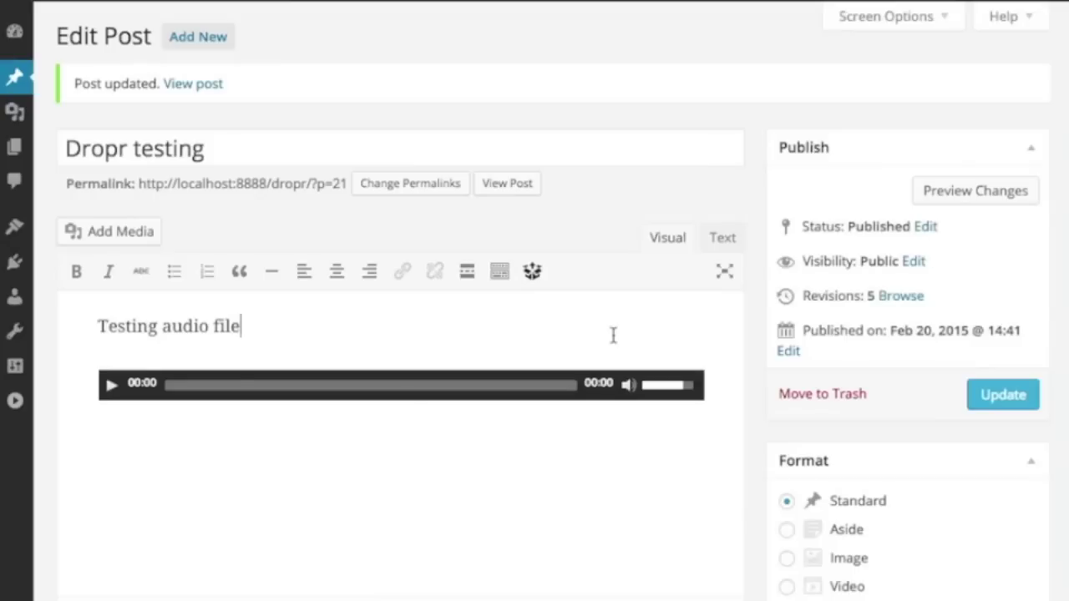
Clear the post's content, including the embedded audio, and enter "Testing a download file" instead
key(ctrl+a)
key(BackSpace)
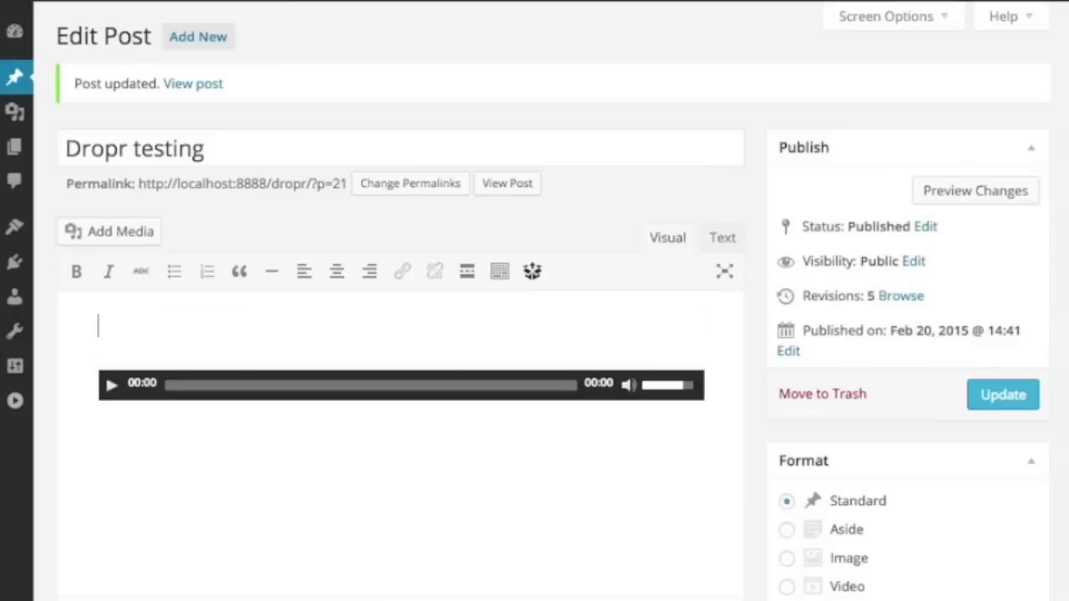
key(ctrl+a)
key(BackSpace)
text(Te)
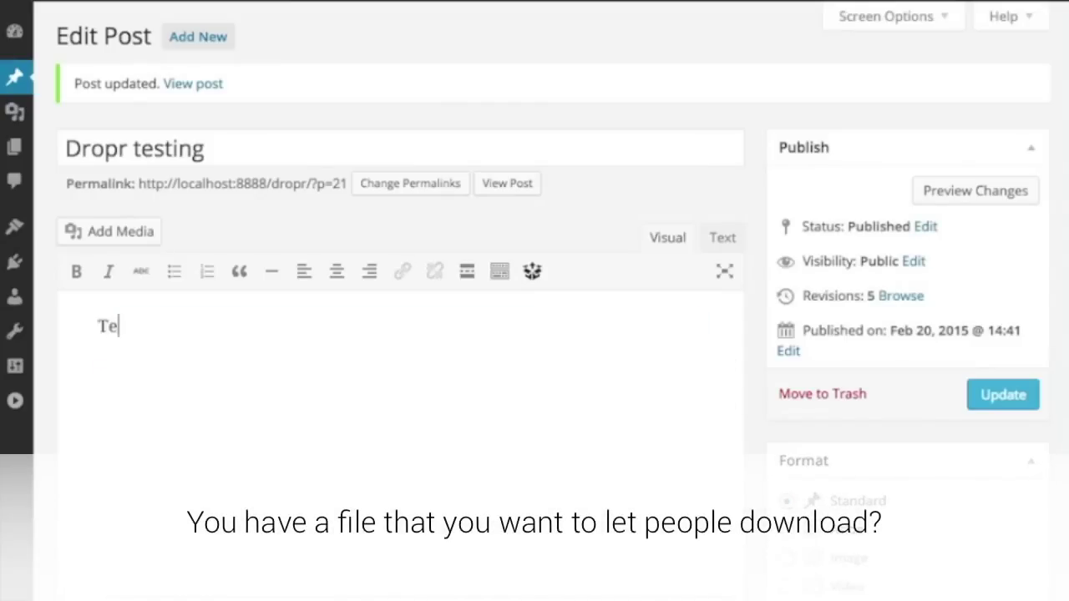
text(sting a download file)
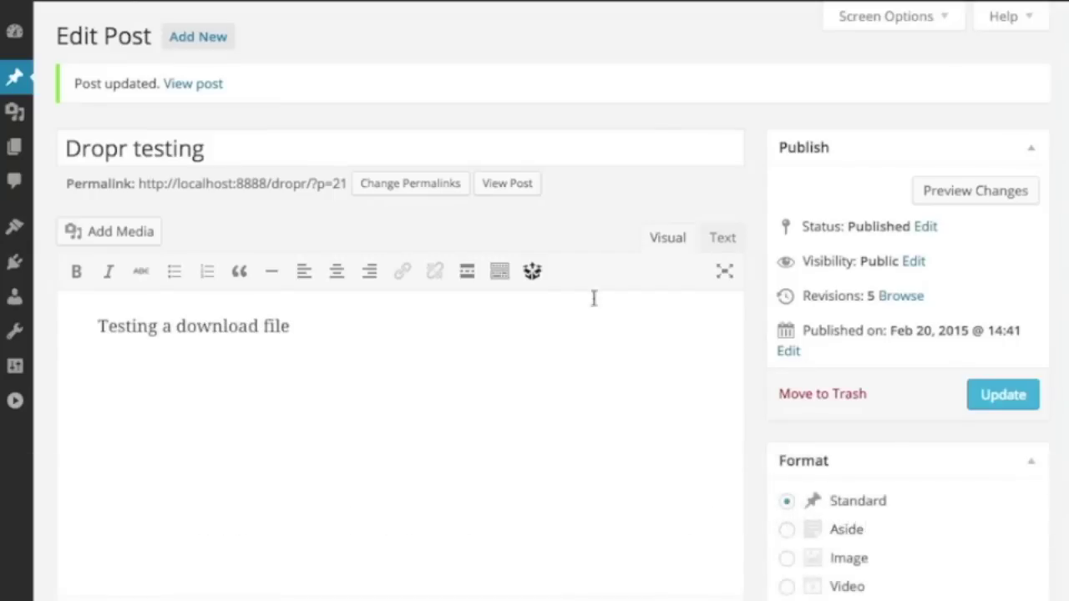
Choose Nothing.zip from Dropbox as the file to add to the post
click(532, 271)
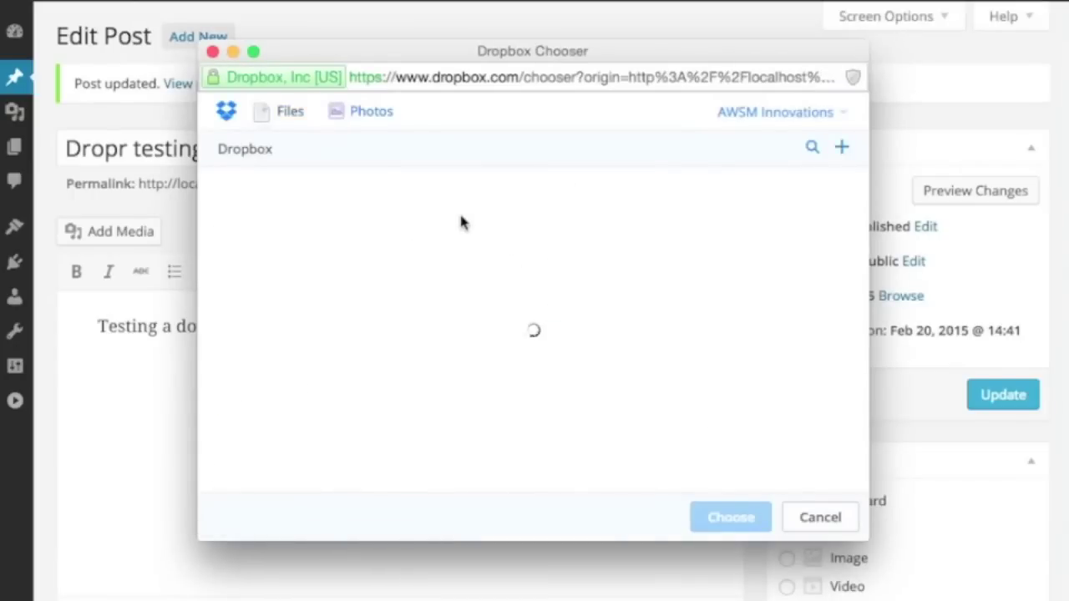
click(306, 294)
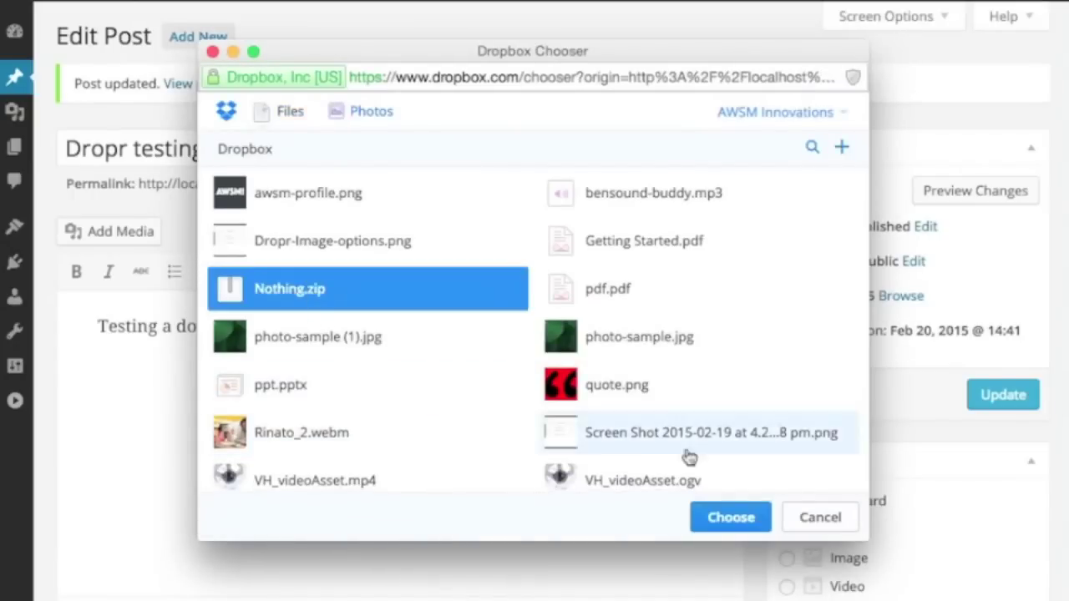
click(707, 524)
Insert Nothing.zip as a Force Download link with the text "Download NOW!!!" and the Button link style
click(535, 256)
click(533, 276)
click(895, 261)
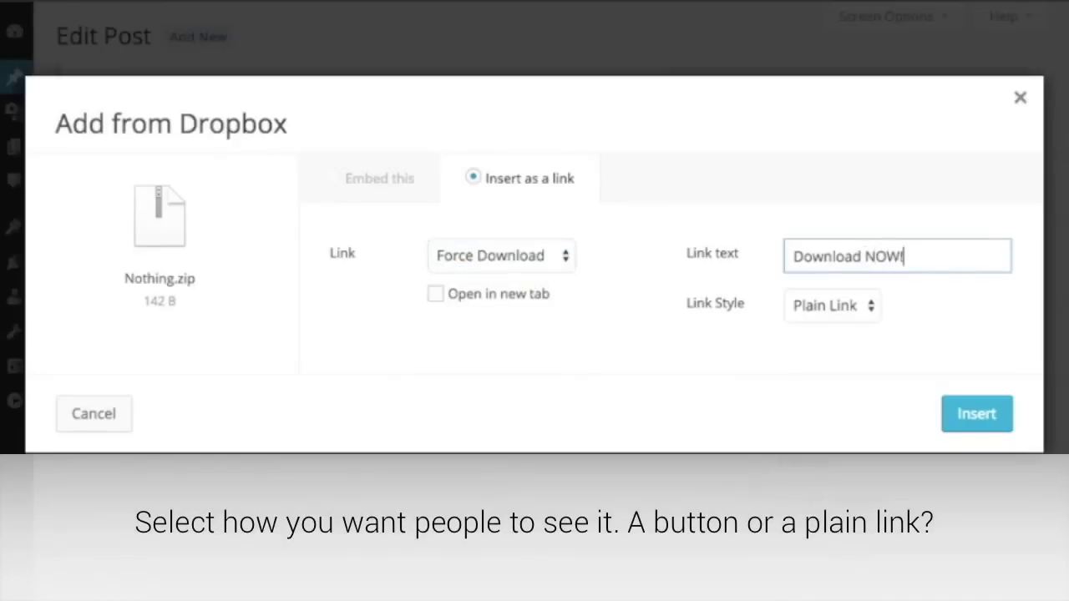
click(869, 302)
click(833, 327)
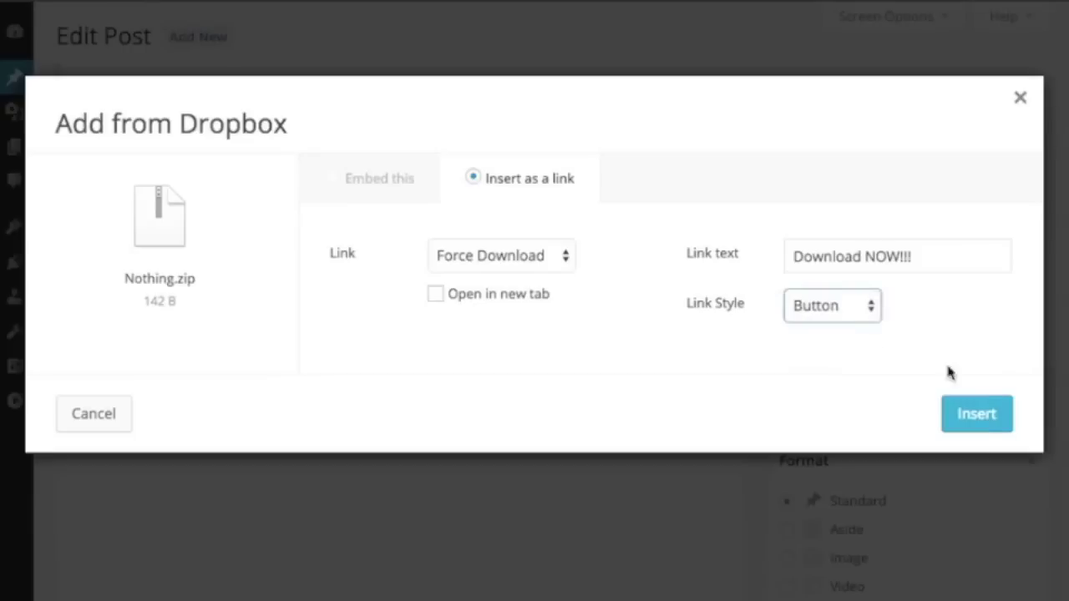
click(974, 422)
Update the post and try its download button on the live site
click(987, 399)
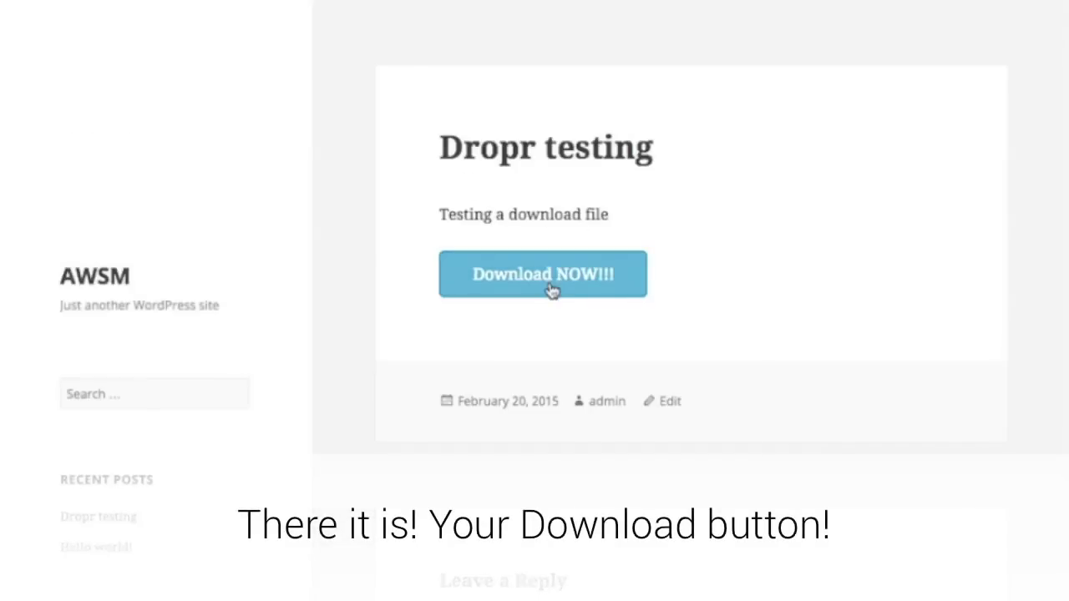
click(552, 286)
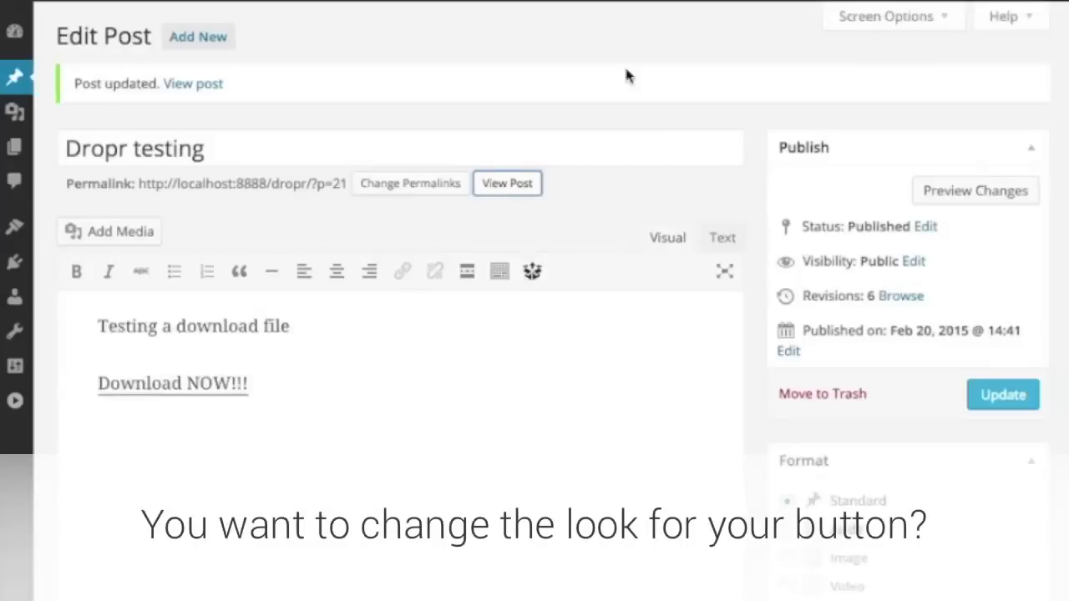
click(309, 382)
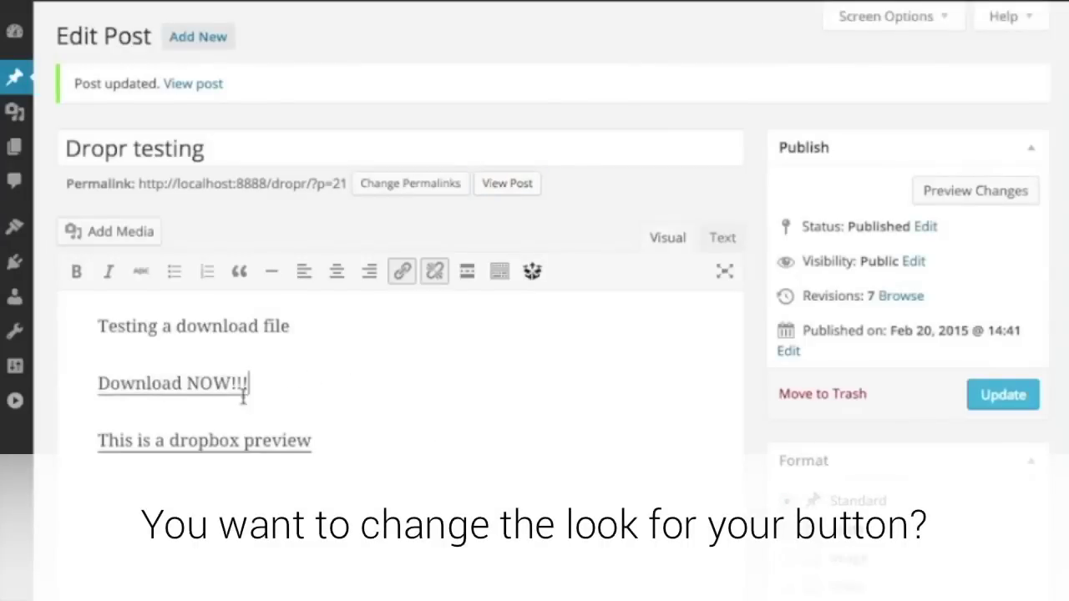
drag(242, 382, 100, 383)
click(306, 380)
Open the Dropr plugin settings and increase the default button's vertical padding to slightly more than half of its range
mouse_move(15, 366)
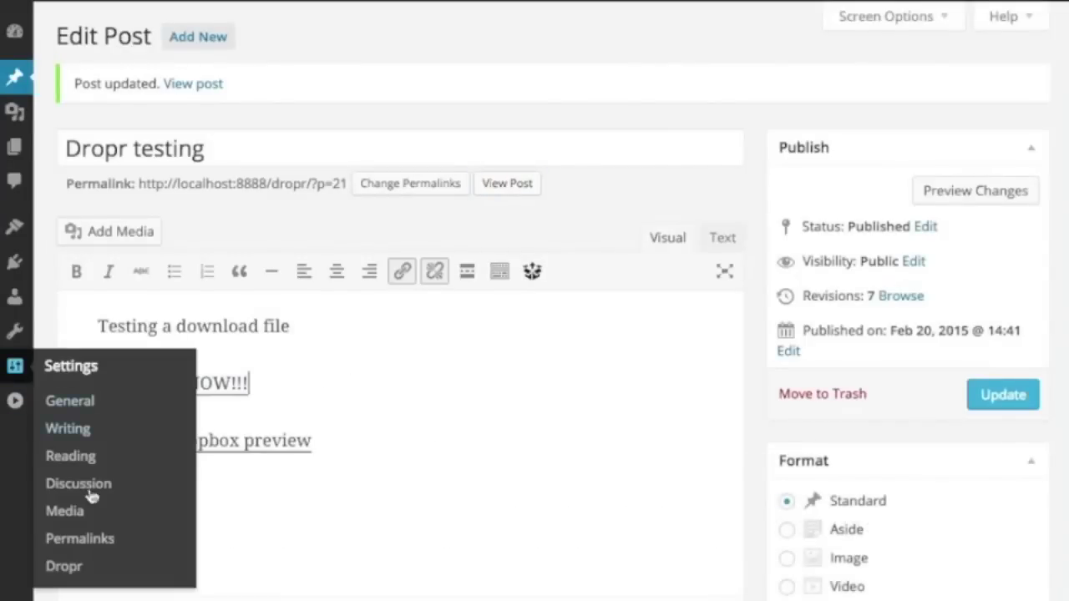
click(65, 566)
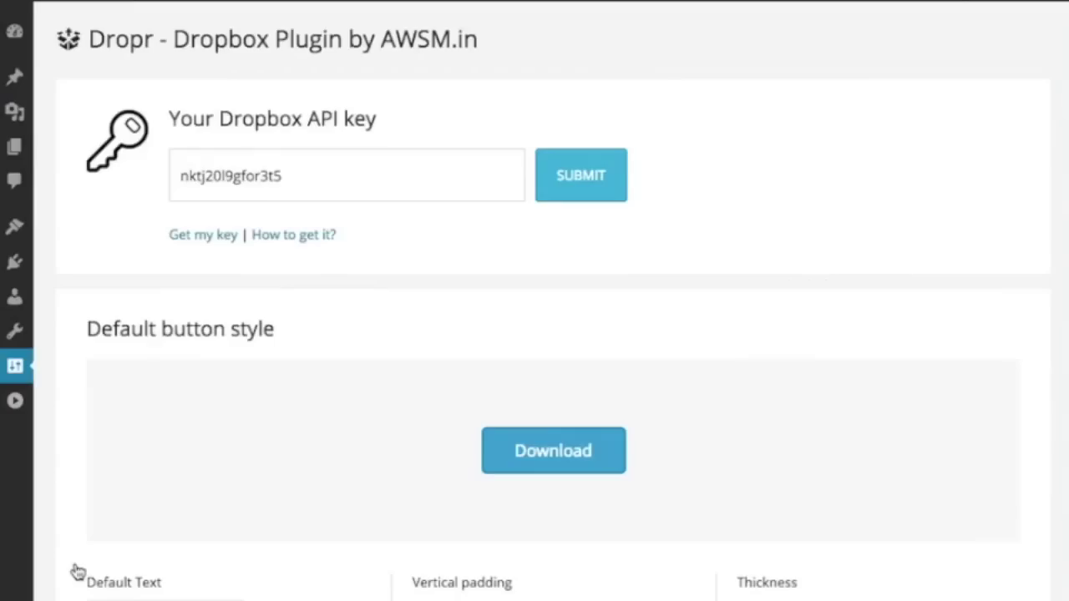
scroll(367, 444, down, 3)
click(536, 352)
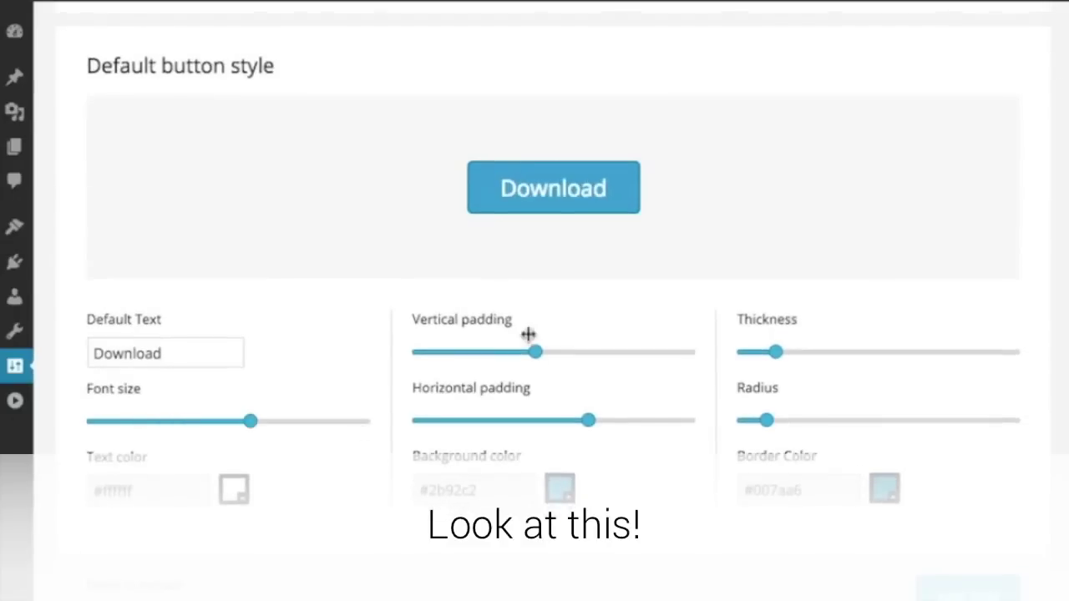
drag(535, 352, 570, 351)
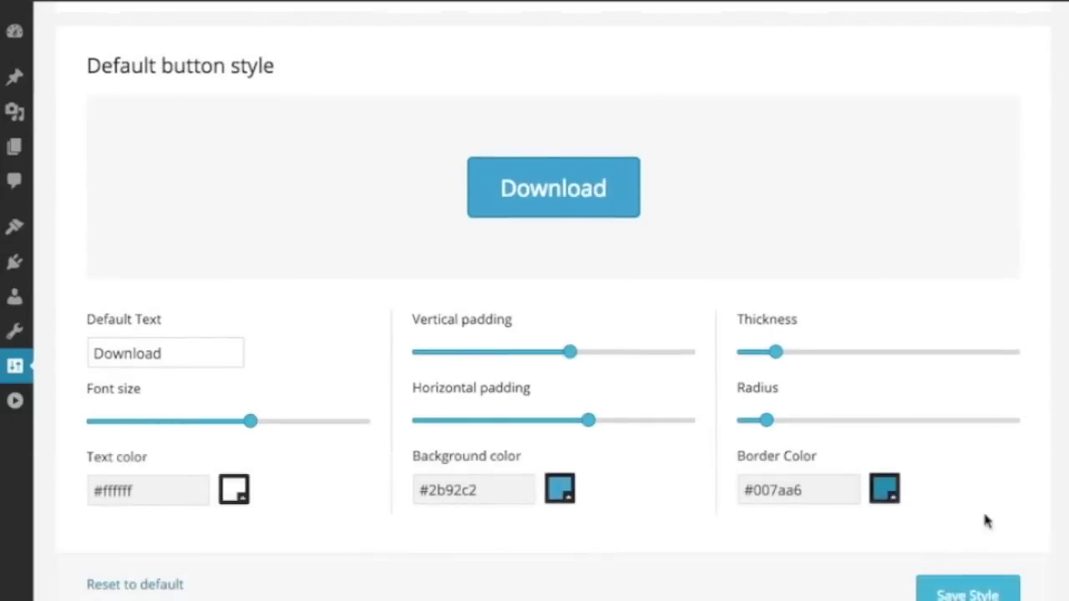
Set the default button's background color to bright green #4bc22d and its border color to green #1ca600
click(558, 492)
drag(741, 415, 741, 415)
click(885, 491)
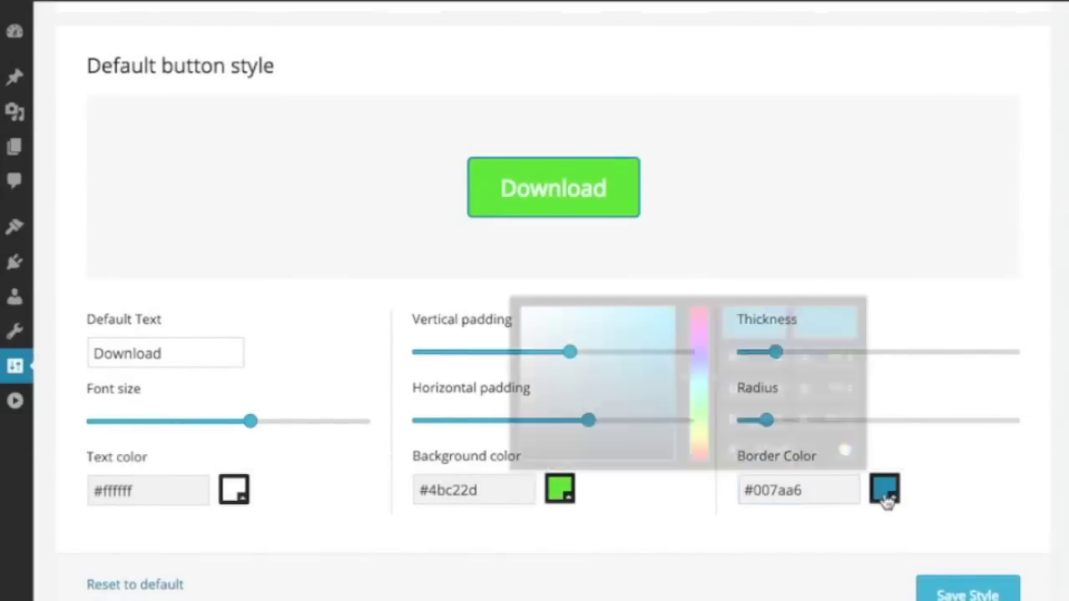
drag(699, 377, 699, 416)
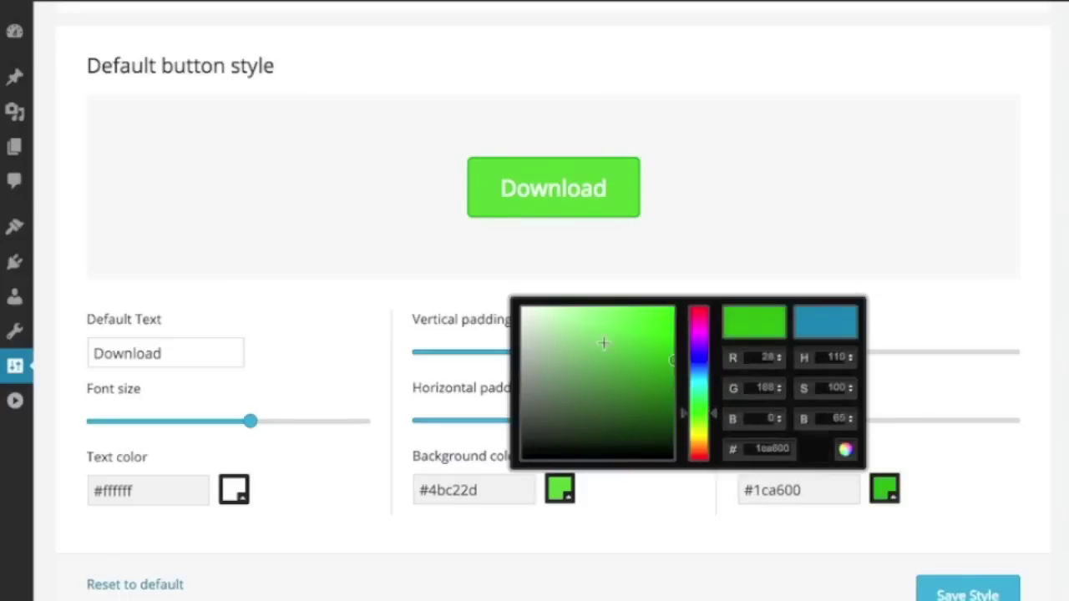
click(684, 562)
Thin the default button's border slightly, raise its radius to near the maximum, and reduce the font size to about 19 px
drag(767, 420, 738, 419)
mouse_move(777, 357)
mouse_down()
mouse_move(825, 365)
mouse_move(766, 352)
mouse_up()
drag(745, 417, 974, 420)
drag(250, 420, 178, 420)
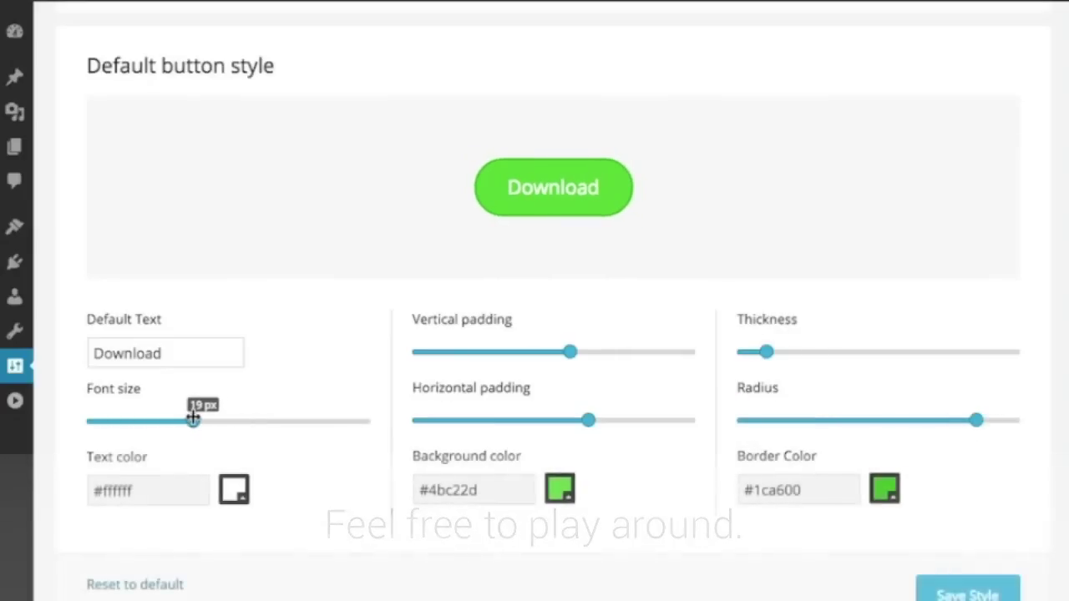